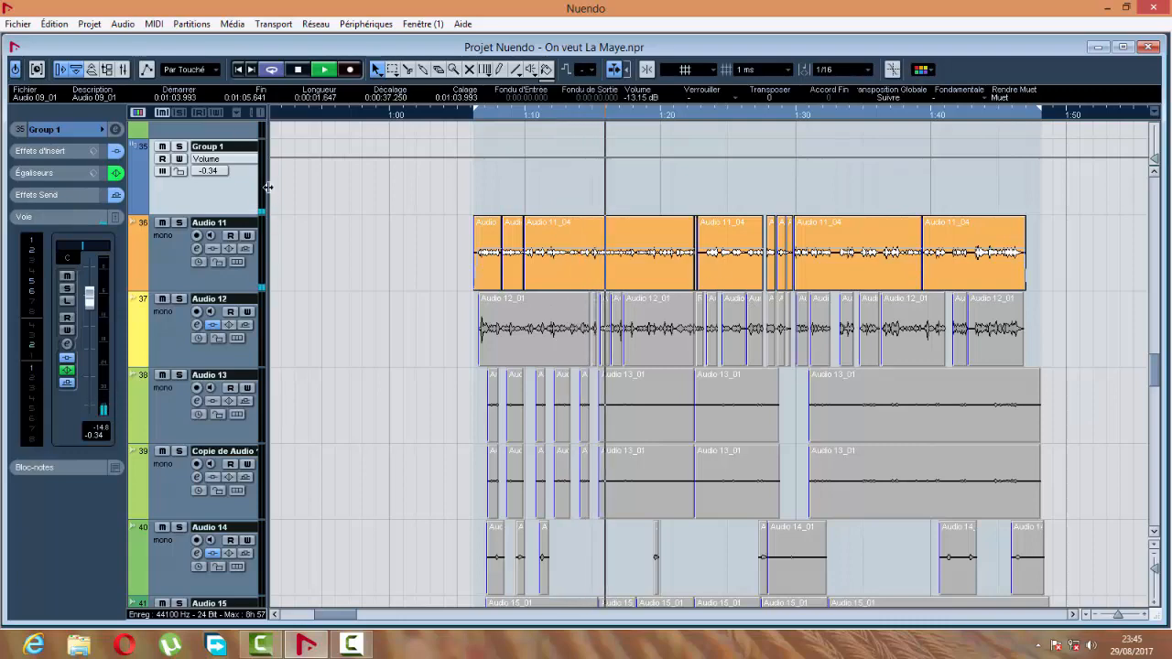
Widen the track list and open the channel settings of Group 1
{"action": "mouse_move", "coordinate": [310, 192]}
{"action": "left_mouse_down"}
{"action": "mouse_move", "coordinate": [379, 197]}
{"action": "mouse_move", "coordinate": [321, 191]}
{"action": "left_mouse_up"}
{"action": "left_click", "coordinate": [270, 146]}
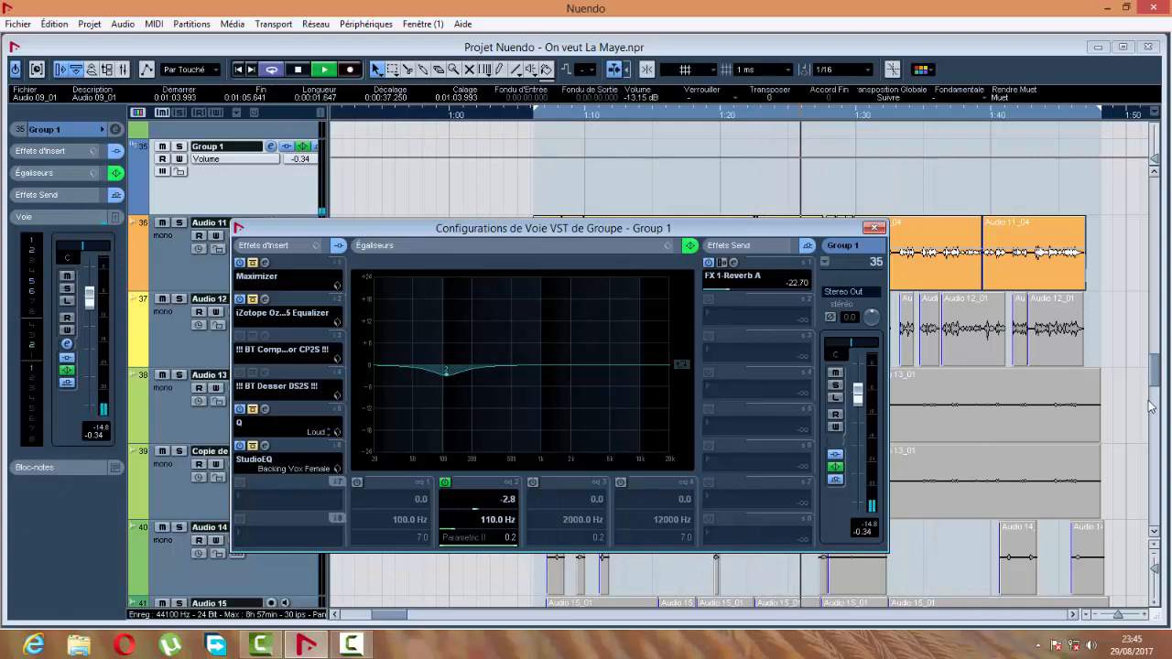
Review the channel settings of FX 1-Reverb A and its Reverb A insert, and close them
{"action": "left_click_drag", "start_coordinate": [1150, 406], "coordinate": [1167, 504]}
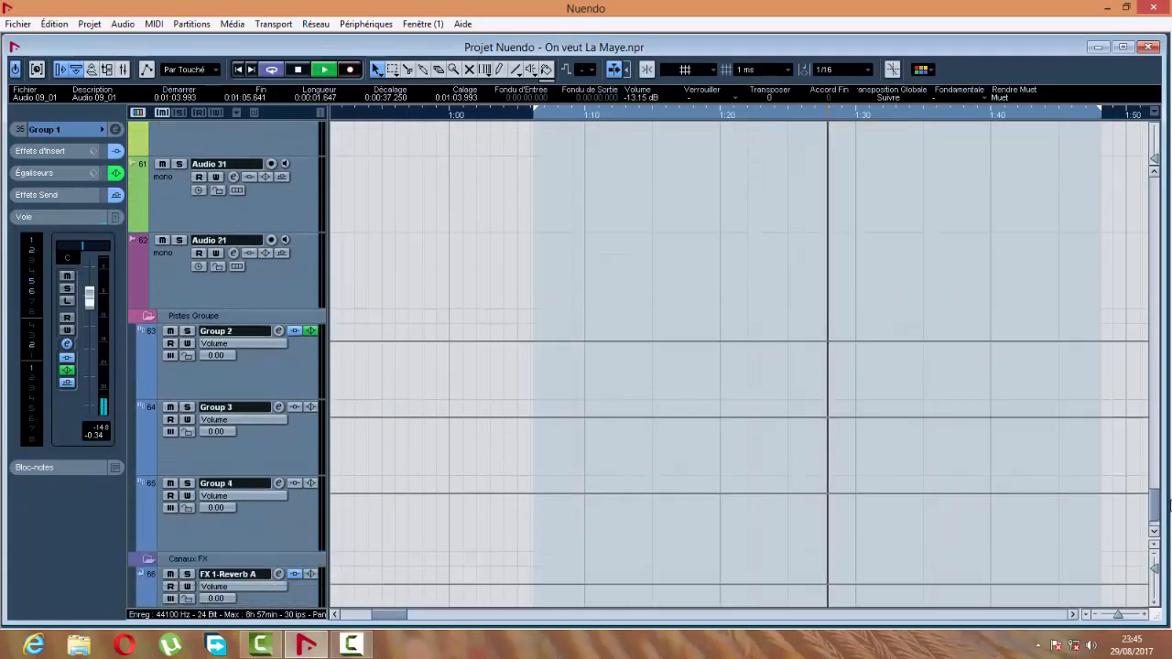
{"action": "scroll", "coordinate": [1153, 503], "scroll_direction": "down", "scroll_amount": 2}
{"action": "left_click", "coordinate": [278, 523]}
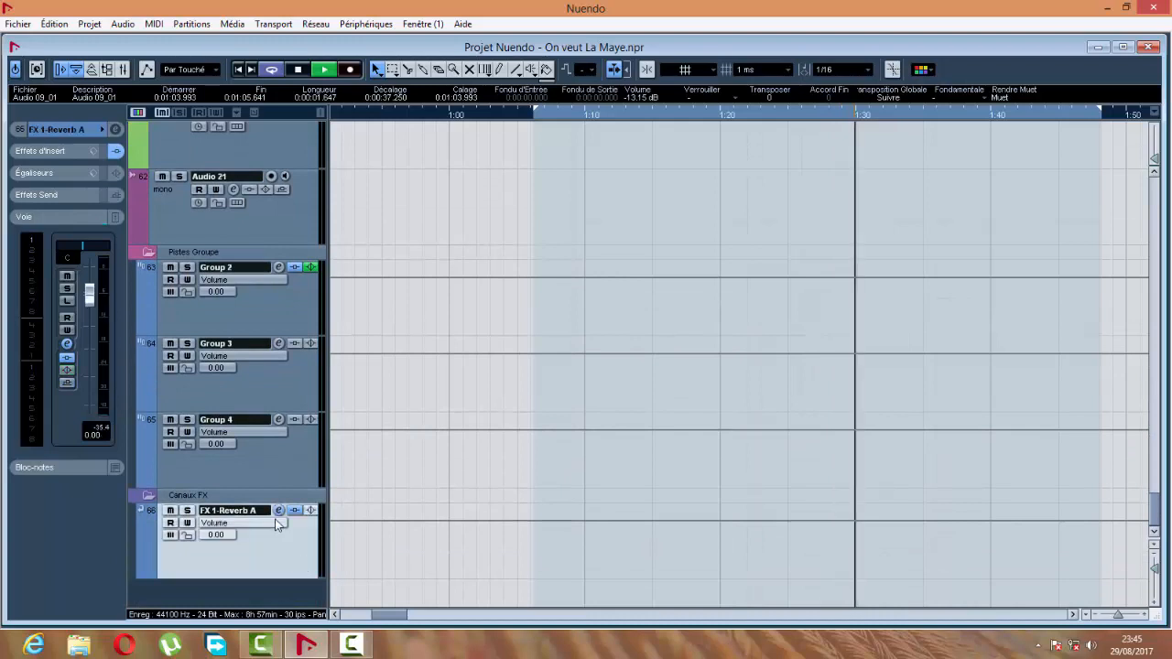
{"action": "left_click", "coordinate": [278, 509]}
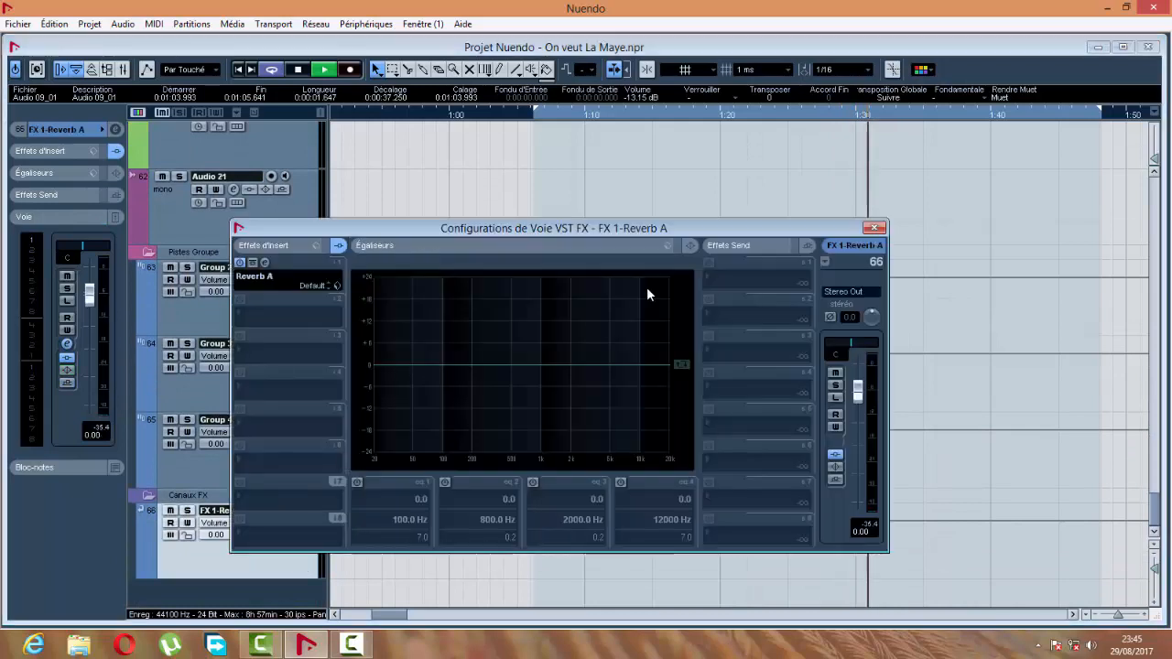
{"action": "left_click", "coordinate": [265, 264]}
{"action": "left_click", "coordinate": [622, 231]}
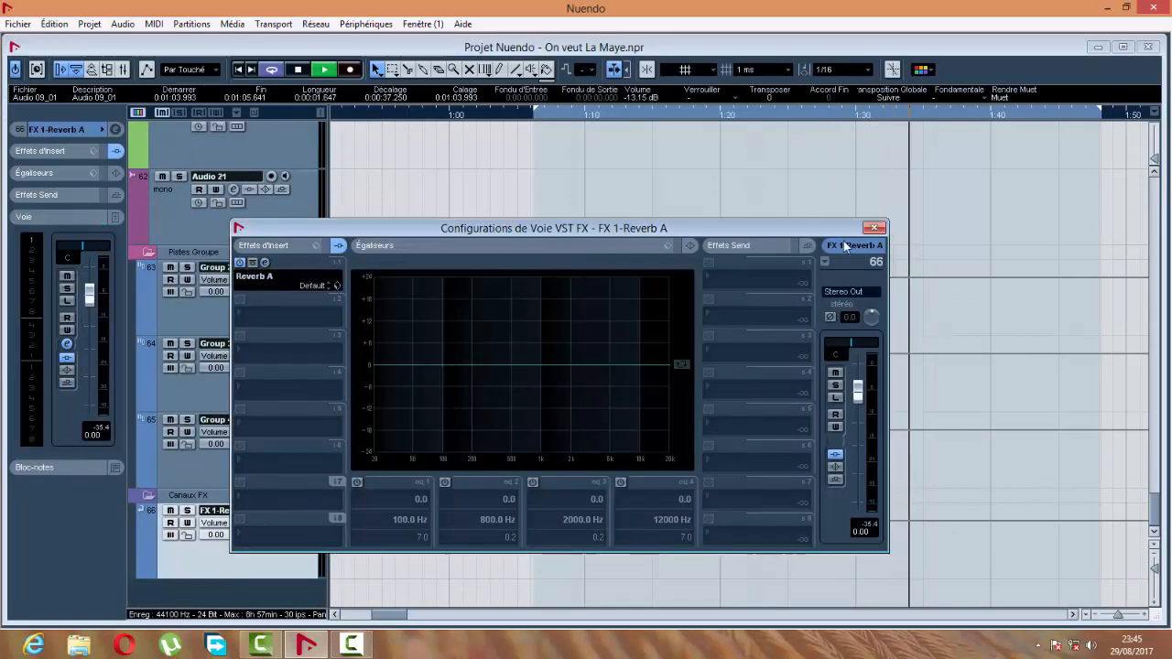
{"action": "left_click", "coordinate": [874, 226]}
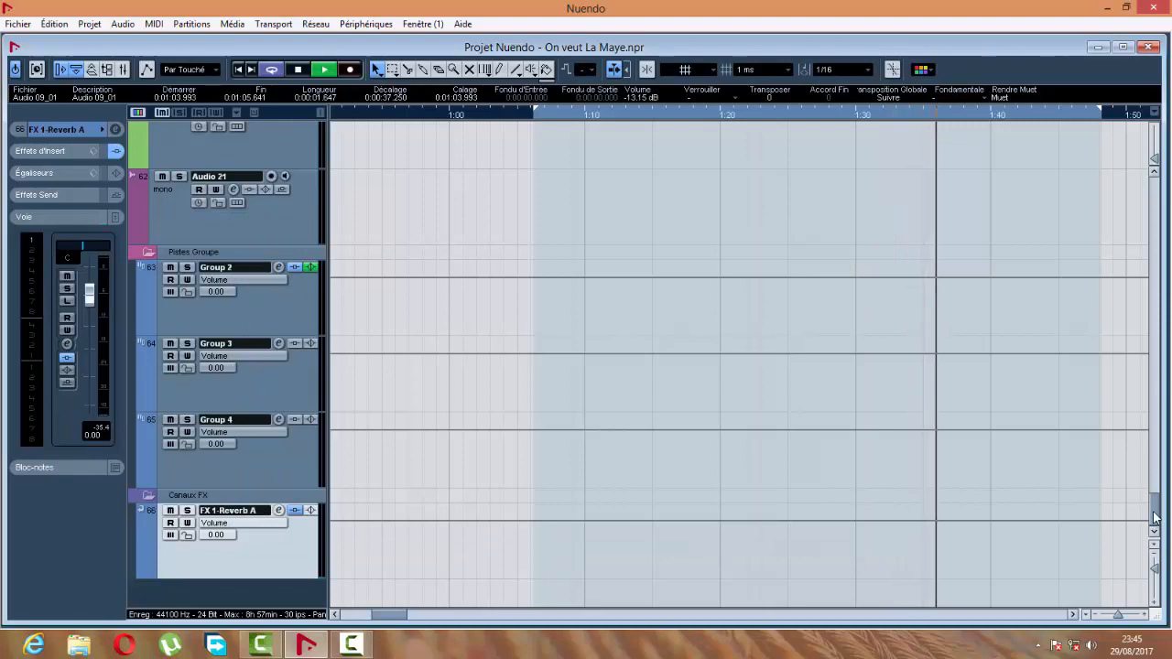
Review Group 1's channel settings again, including its send to FX 1-Reverb A
{"action": "left_click_drag", "start_coordinate": [1154, 517], "coordinate": [1143, 380]}
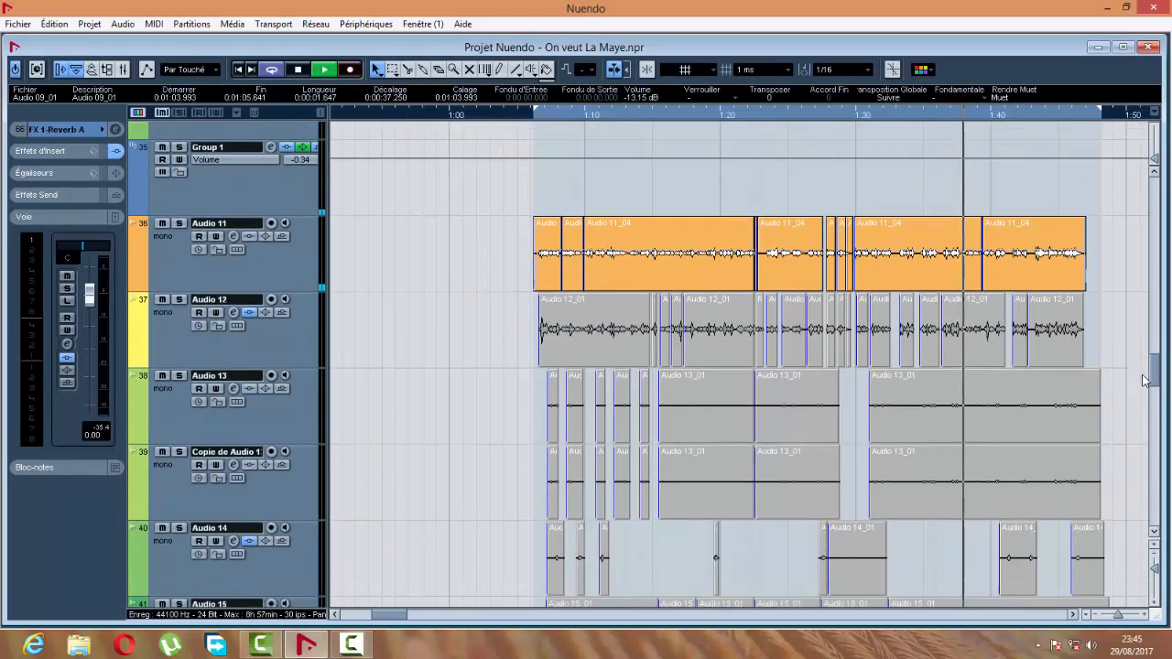
{"action": "left_click", "coordinate": [271, 125]}
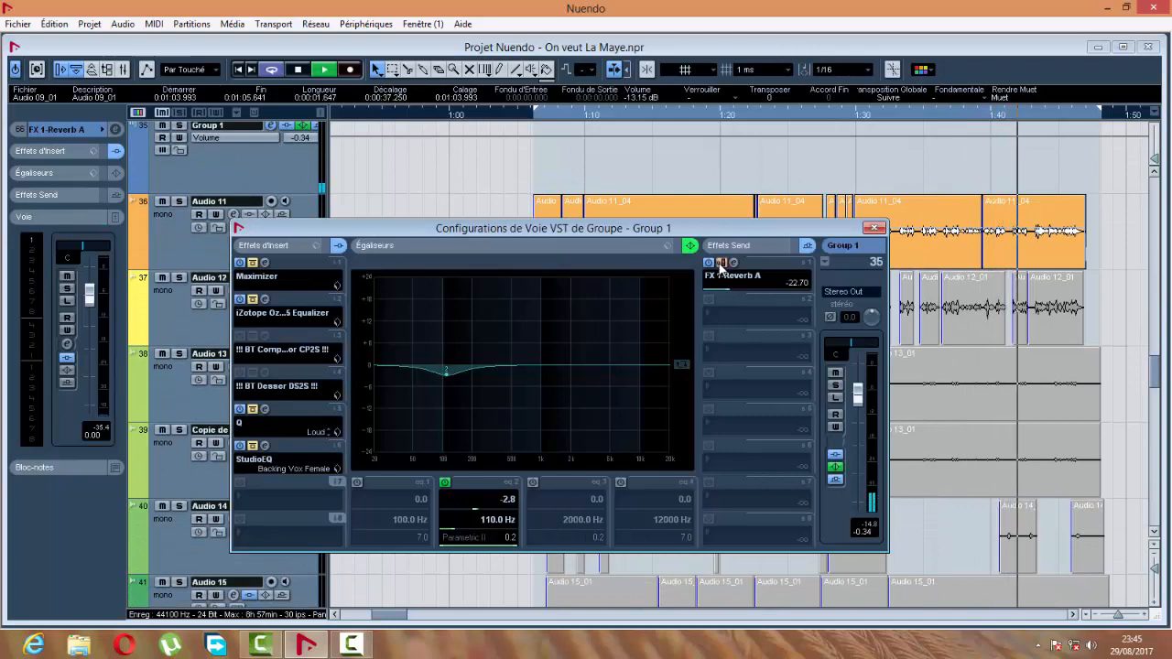
{"action": "left_click", "coordinate": [569, 157]}
Mute the Audio 15_01 events on tracks Audio 16 and Audio 17
{"action": "scroll", "coordinate": [569, 158], "scroll_direction": "down", "scroll_amount": 5}
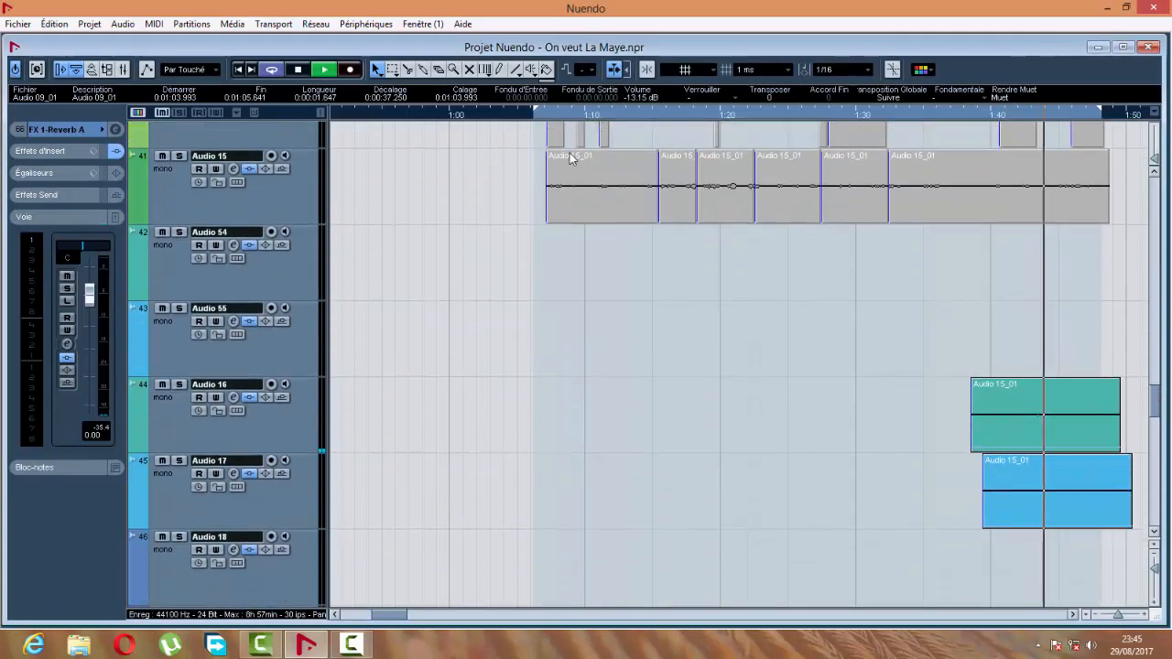
{"action": "left_click", "coordinate": [467, 69]}
{"action": "left_click_drag", "start_coordinate": [955, 363], "coordinate": [1080, 513]}
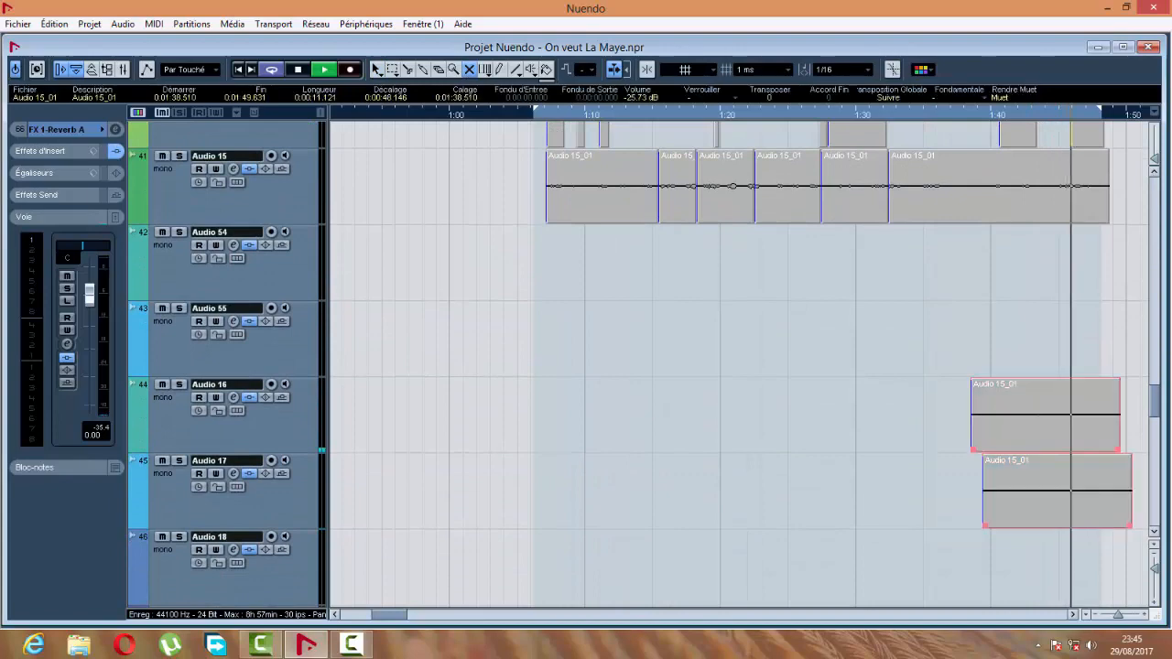
Shorten the loop range slightly at its end and mute the Audio 03, Copie de Audio 03 and Audio 04 events there
{"action": "left_click_drag", "start_coordinate": [1155, 394], "coordinate": [1148, 326]}
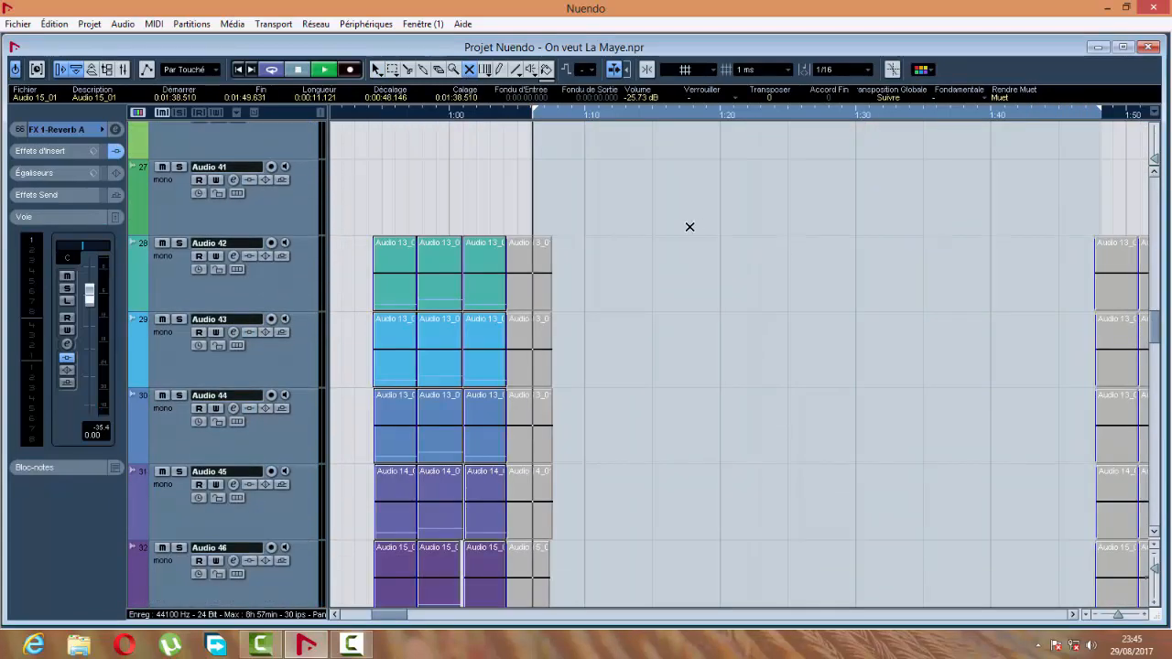
{"action": "left_click_drag", "start_coordinate": [1093, 111], "coordinate": [1078, 112]}
{"action": "left_click_drag", "start_coordinate": [1156, 321], "coordinate": [1155, 222]}
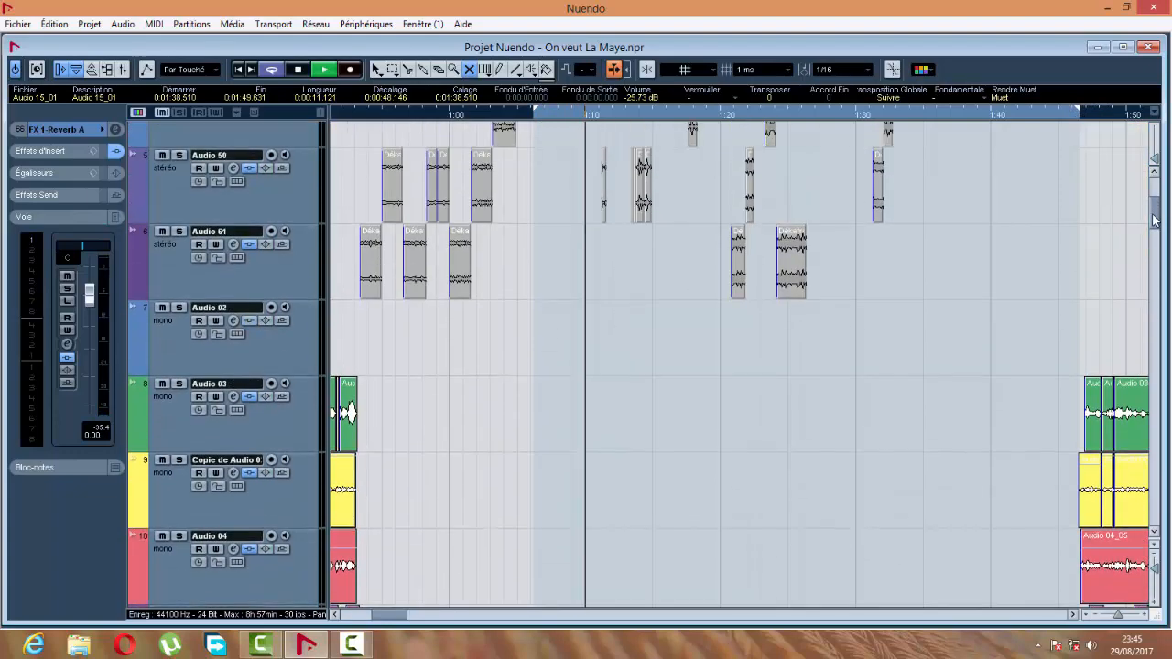
{"action": "left_click_drag", "start_coordinate": [1036, 400], "coordinate": [1097, 591]}
Add an effect send from Audio 11 to Group 1 and set its level to 0
{"action": "left_click_drag", "start_coordinate": [1156, 243], "coordinate": [1165, 371]}
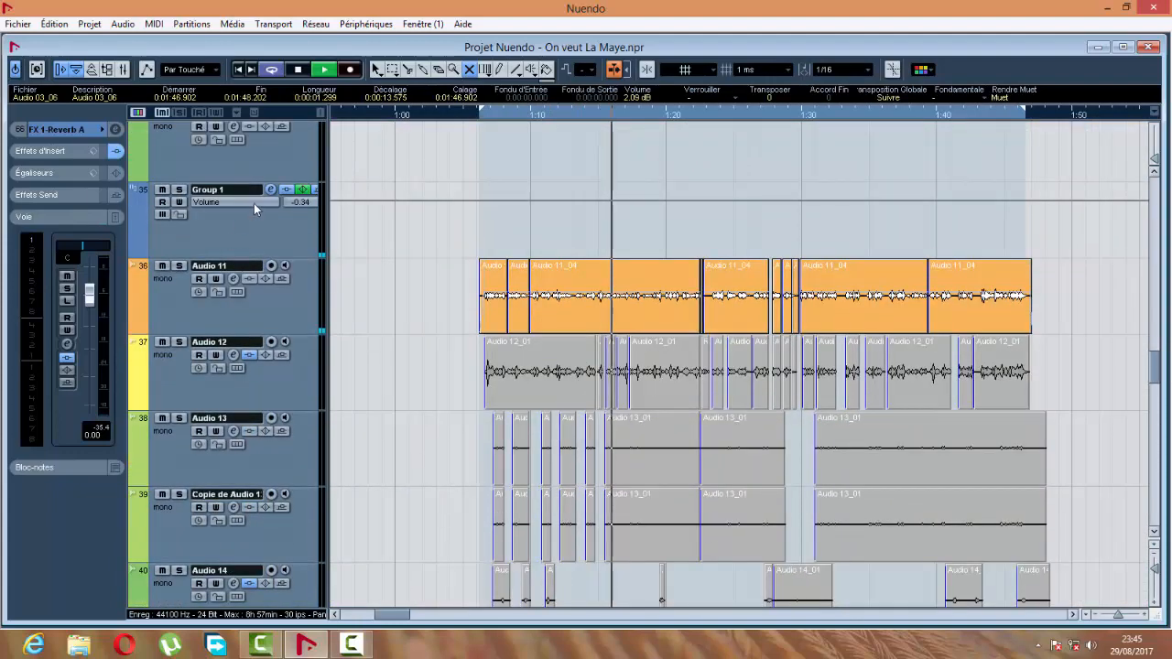
{"action": "left_click", "coordinate": [289, 316]}
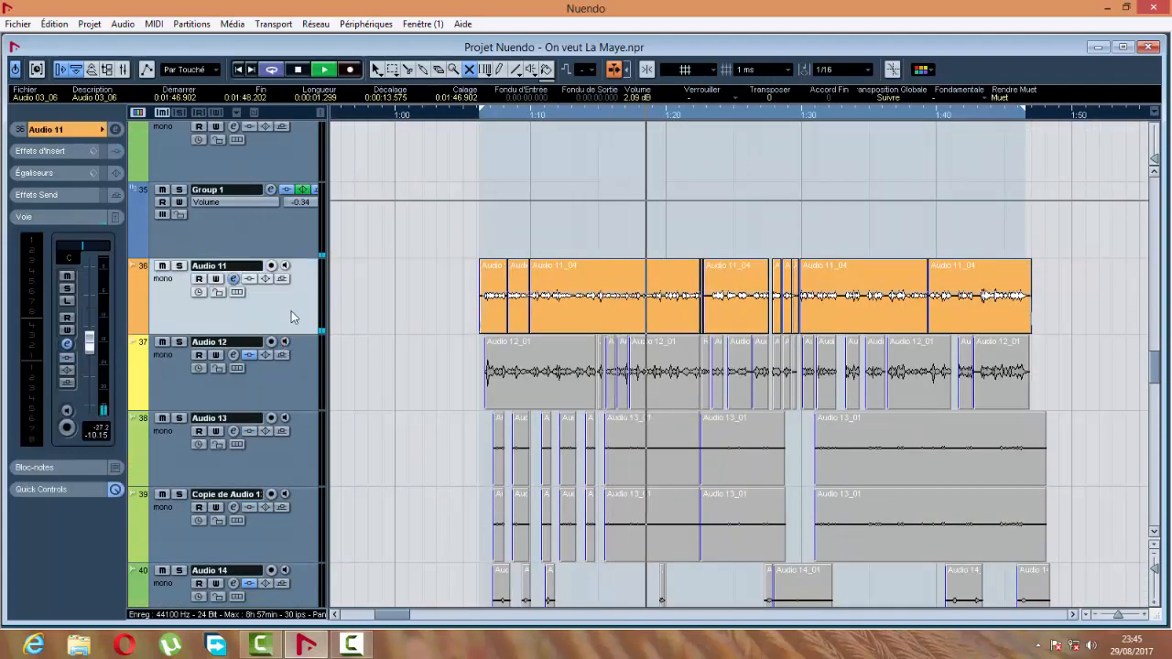
{"action": "left_click", "coordinate": [233, 280]}
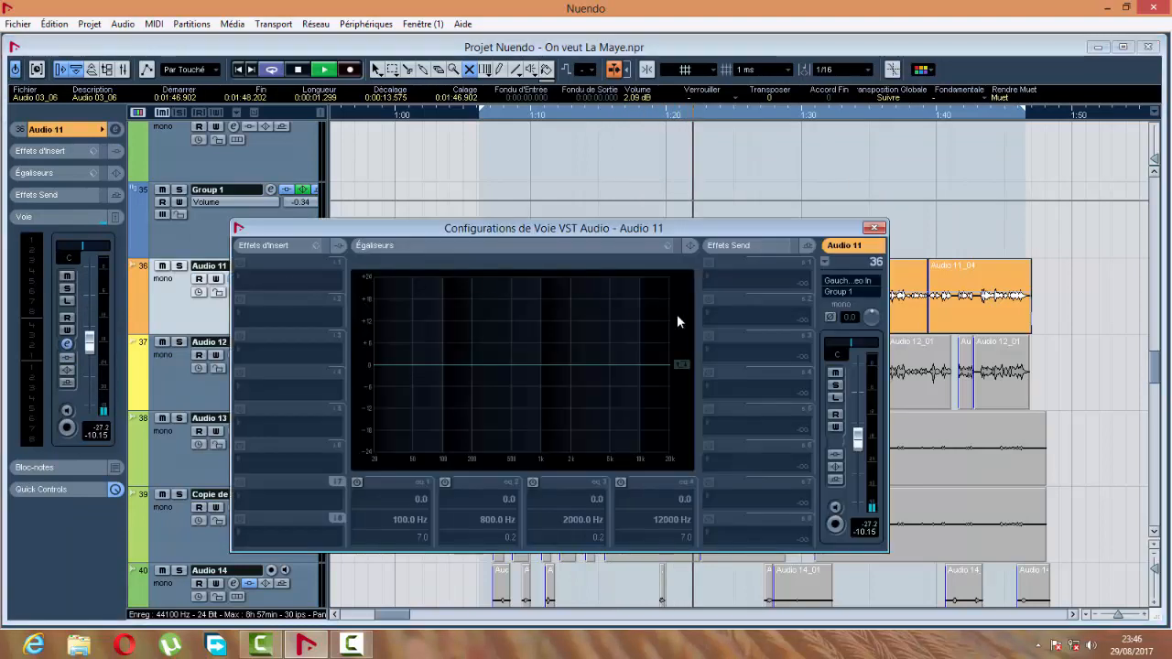
{"action": "left_click", "coordinate": [713, 282]}
{"action": "mouse_move", "coordinate": [759, 335]}
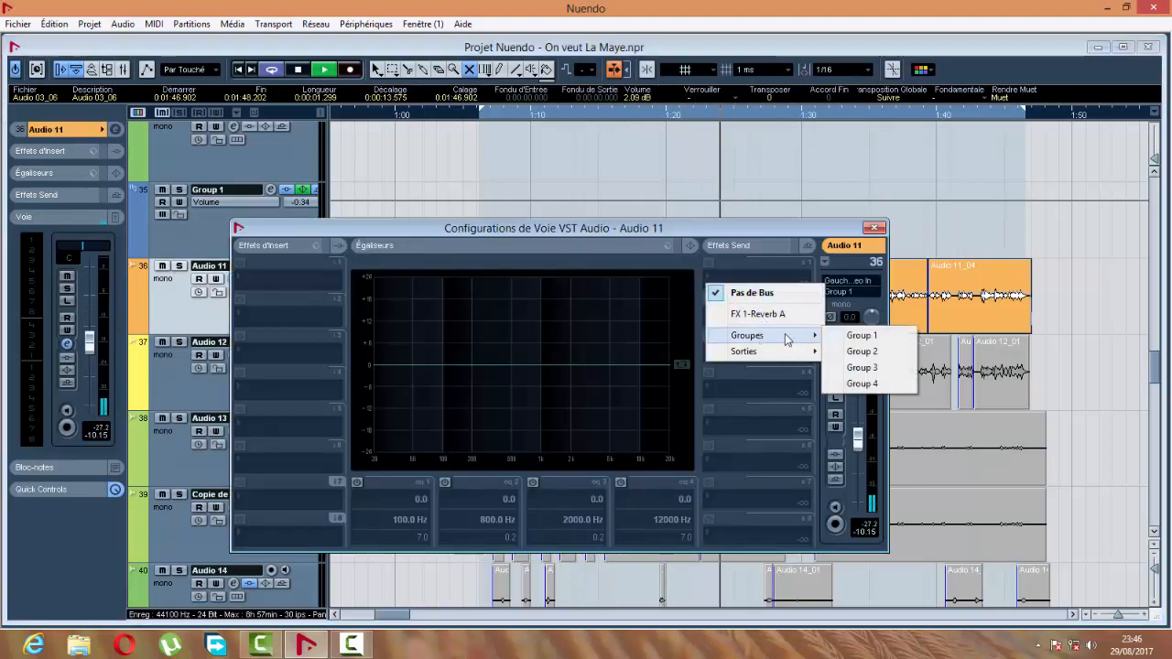
{"action": "left_click", "coordinate": [851, 337]}
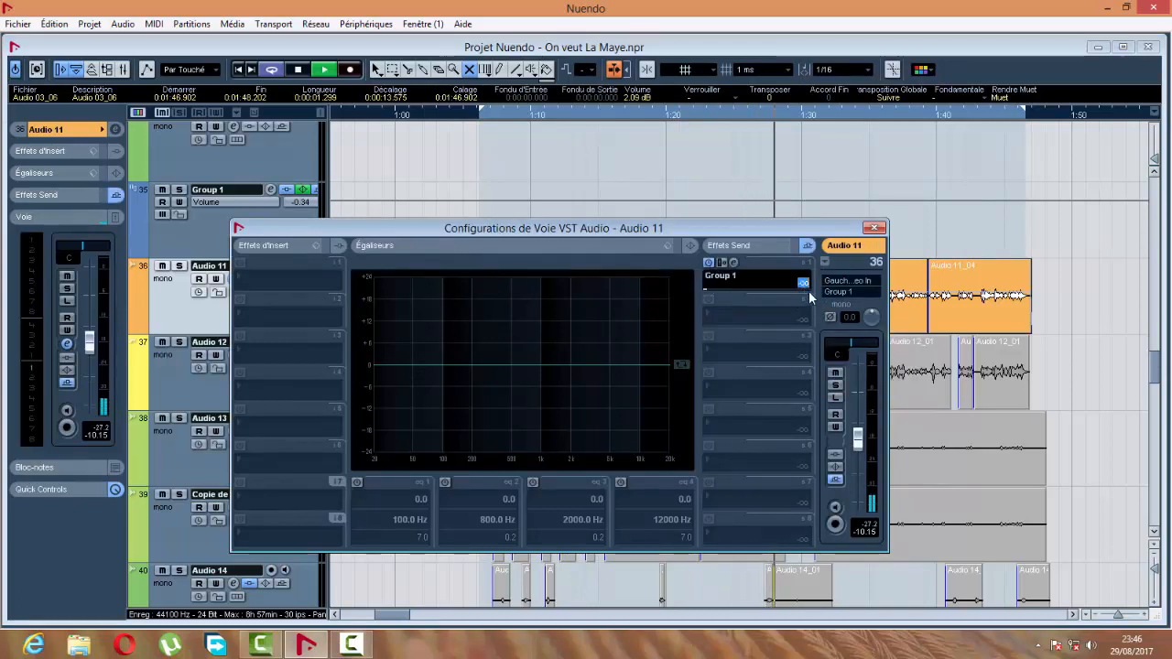
{"action": "type", "text": "000"}
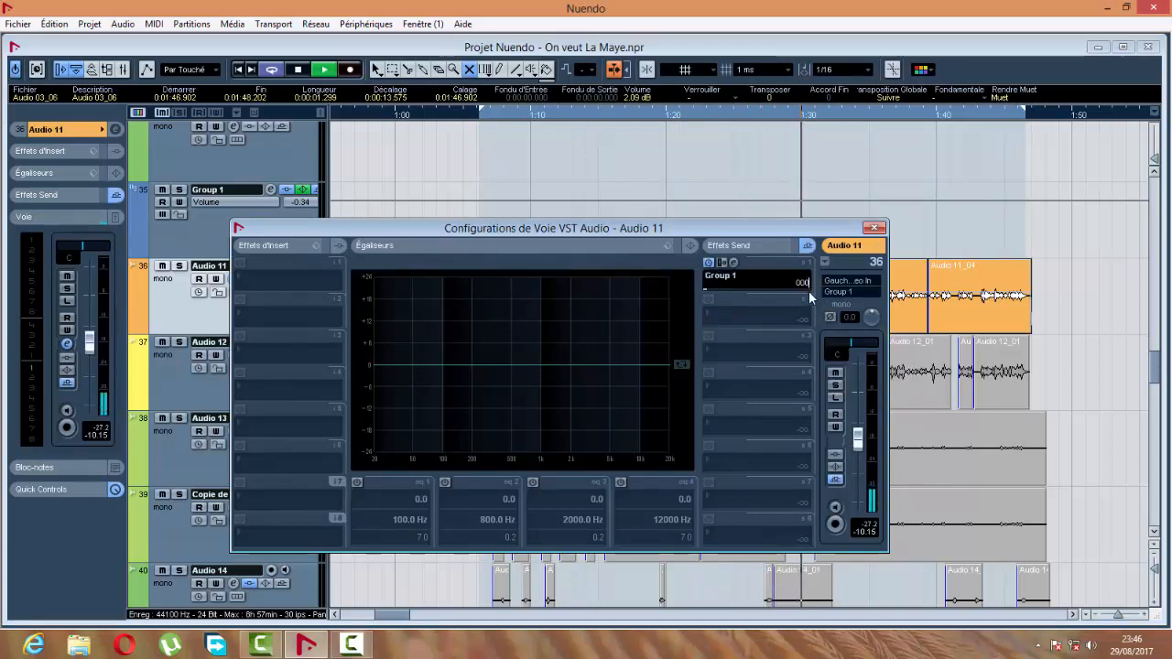
{"action": "key", "text": "Return"}
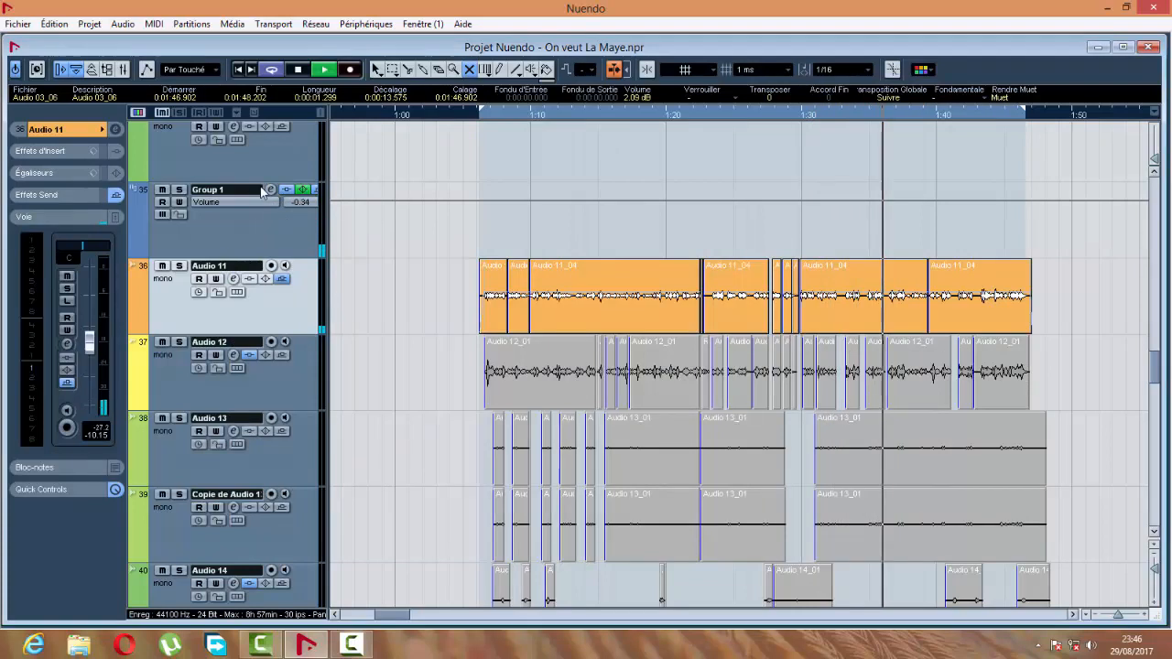
Take the Maximizer insert on Group 1 out of bypass and check its settings
{"action": "left_click", "coordinate": [270, 189]}
{"action": "left_click", "coordinate": [265, 263]}
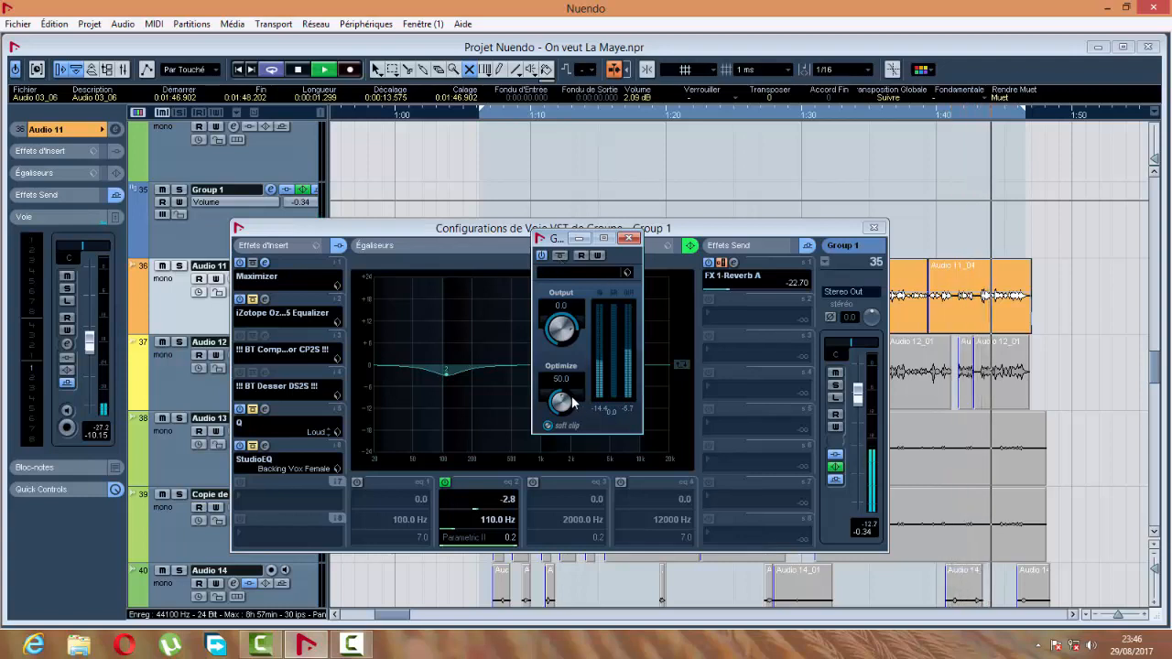
{"action": "left_click", "coordinate": [622, 241]}
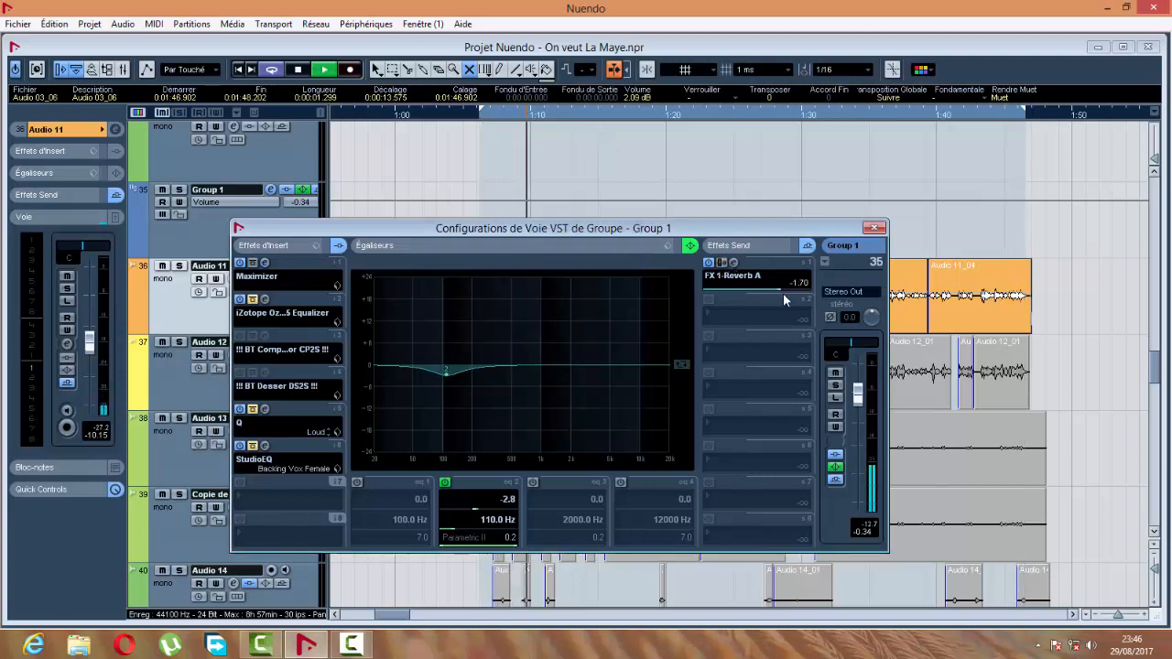
Set Group 1's FX 1-Reverb A send to -16.62 and its second EQ band to -2.4 dB at 108 Hz
{"action": "left_click_drag", "start_coordinate": [752, 291], "coordinate": [736, 291]}
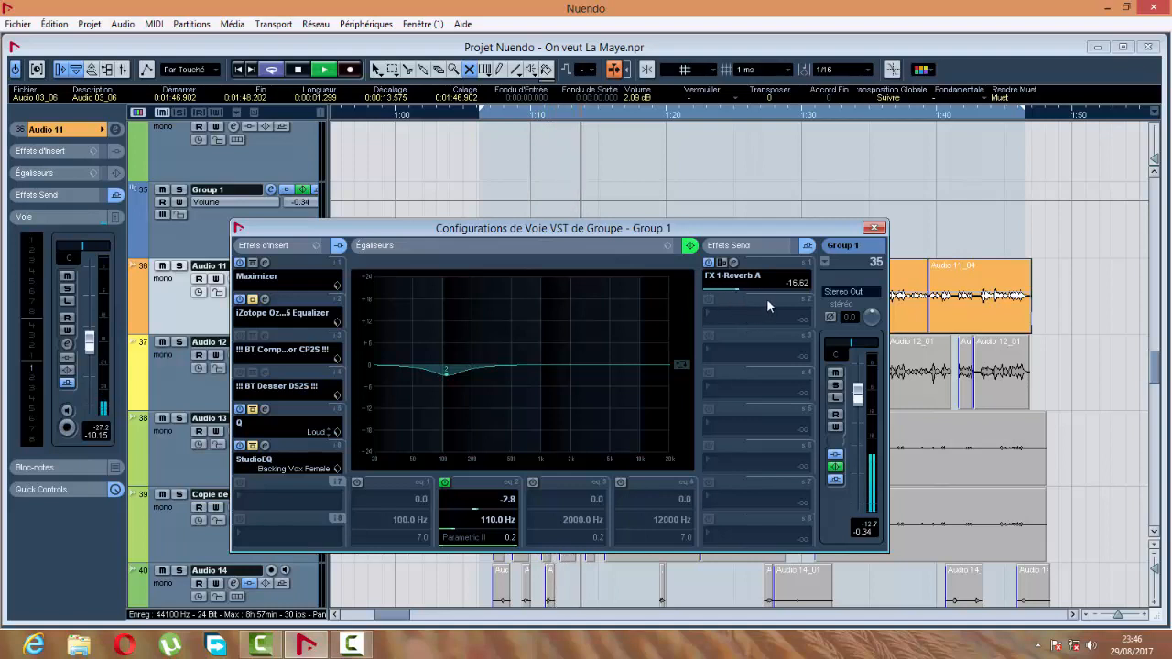
{"action": "mouse_move", "coordinate": [445, 375]}
{"action": "left_mouse_down"}
{"action": "mouse_move", "coordinate": [603, 318]}
{"action": "mouse_move", "coordinate": [423, 342]}
{"action": "mouse_move", "coordinate": [443, 372]}
{"action": "left_mouse_up"}
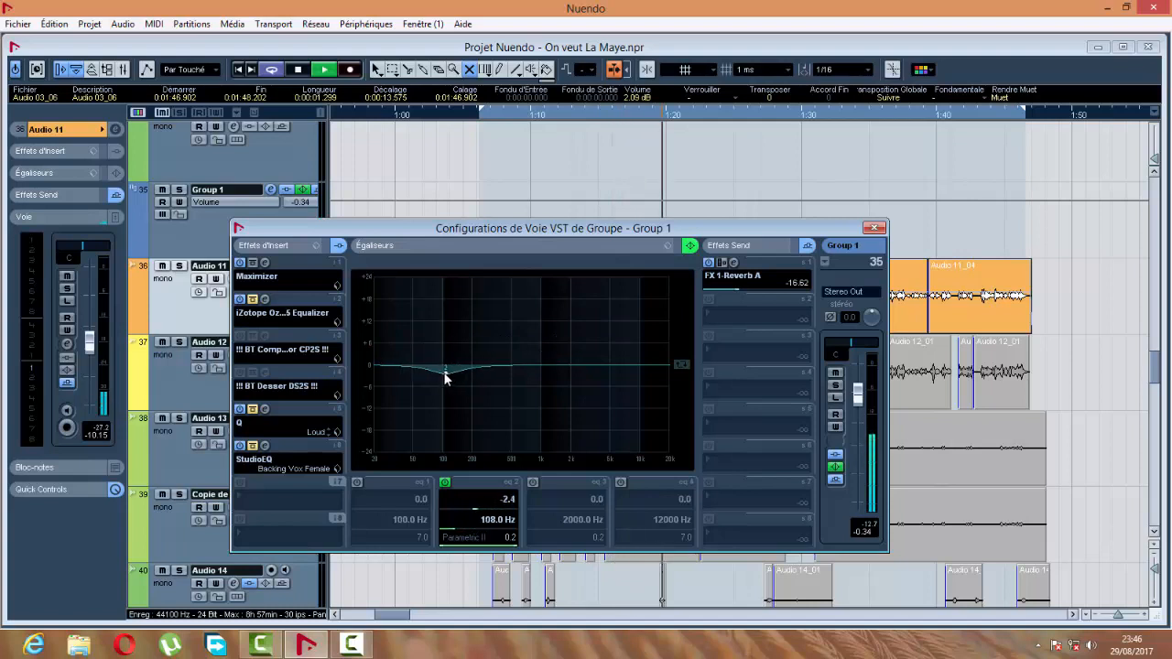
Apply the highlighted Remove Sibilance Low and High preset in Group 1's Ozone 5 Equalizer and take the insert out of bypass
{"action": "left_click", "coordinate": [322, 313]}
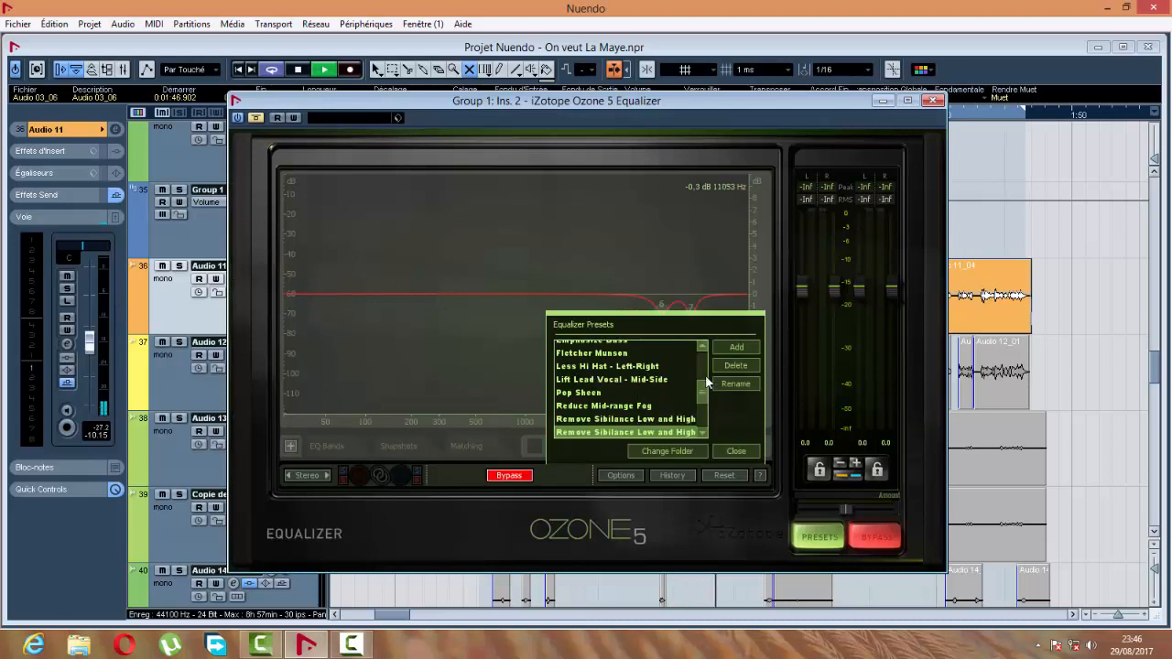
{"action": "scroll", "coordinate": [708, 379], "scroll_direction": "up", "scroll_amount": 3}
{"action": "scroll", "coordinate": [707, 398], "scroll_direction": "down", "scroll_amount": 4}
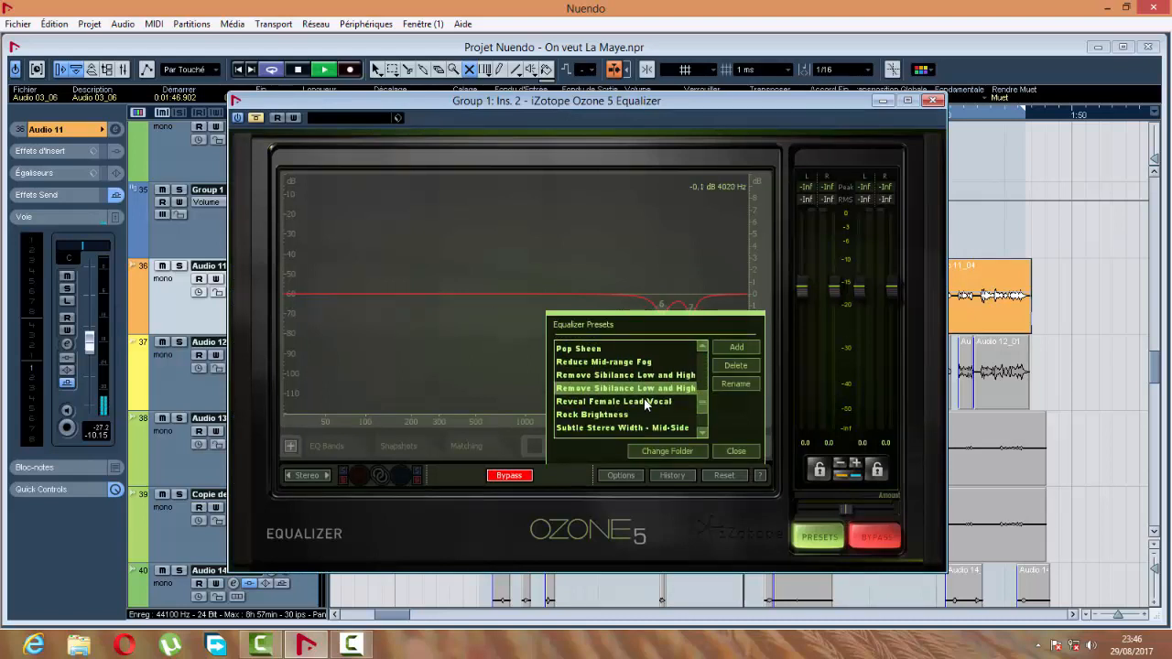
{"action": "left_click", "coordinate": [625, 394]}
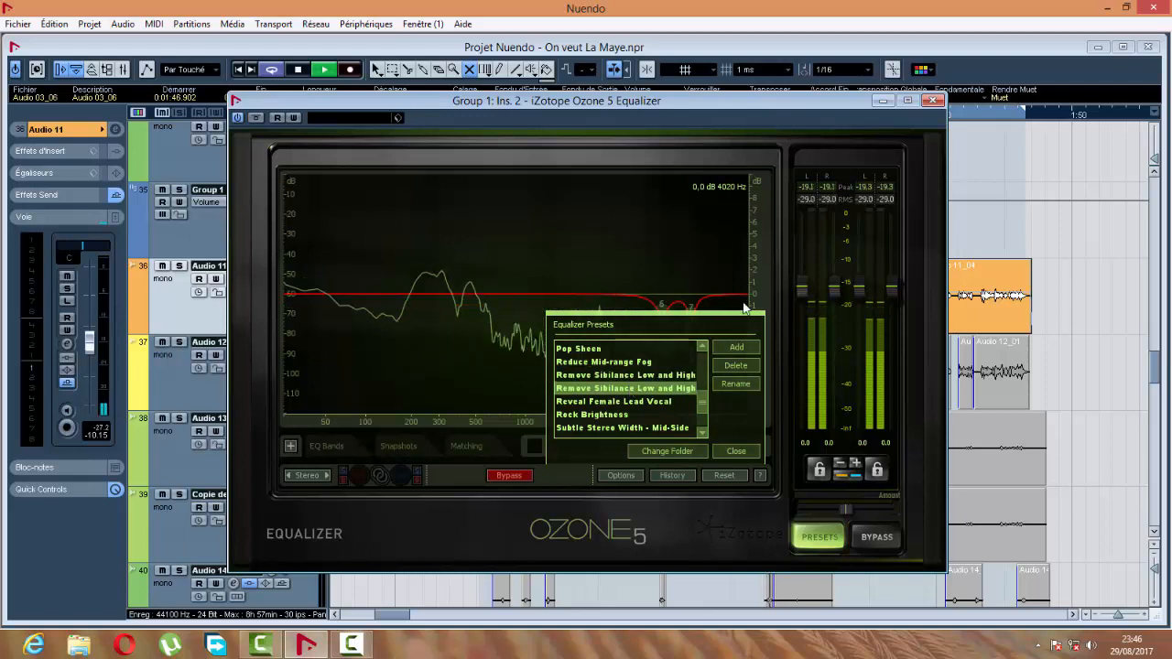
{"action": "left_click", "coordinate": [933, 100]}
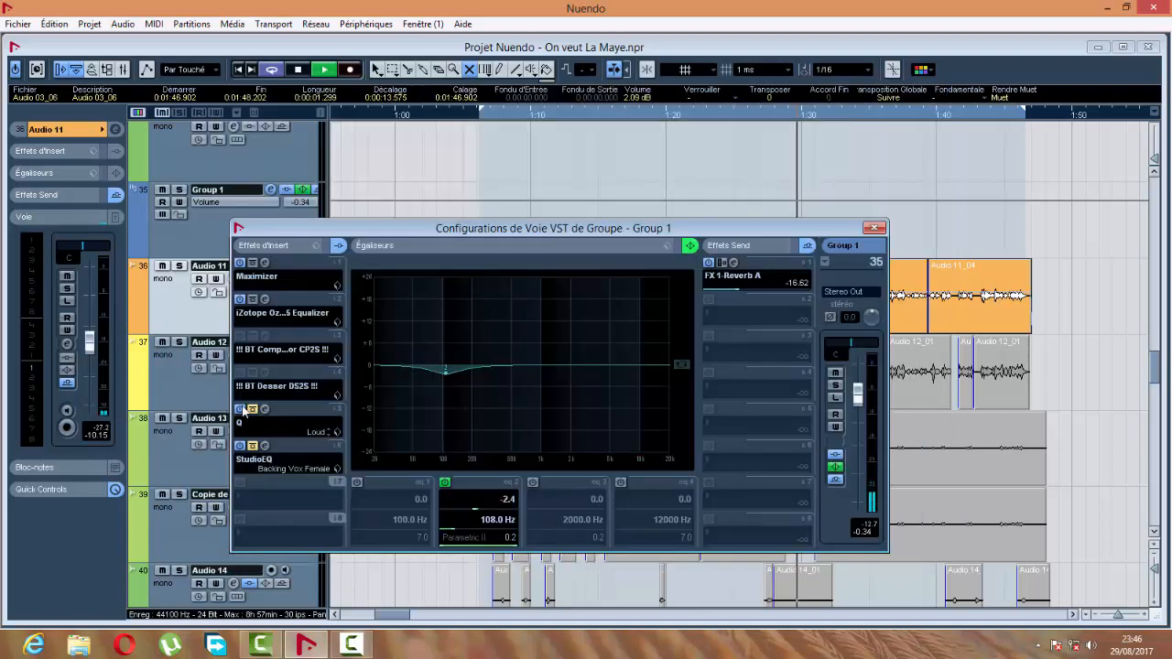
Replace the BT compressor in Group 1's third insert slot with RVox Stereo
{"action": "left_click", "coordinate": [265, 351]}
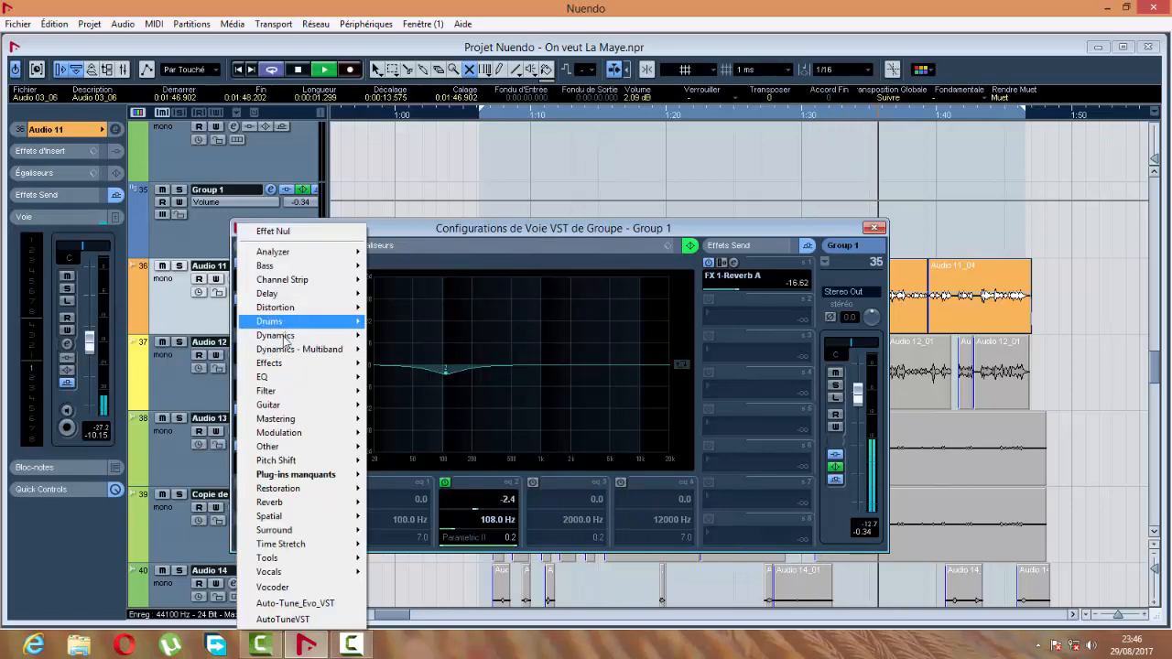
{"action": "mouse_move", "coordinate": [275, 335]}
{"action": "mouse_move", "coordinate": [430, 28]}
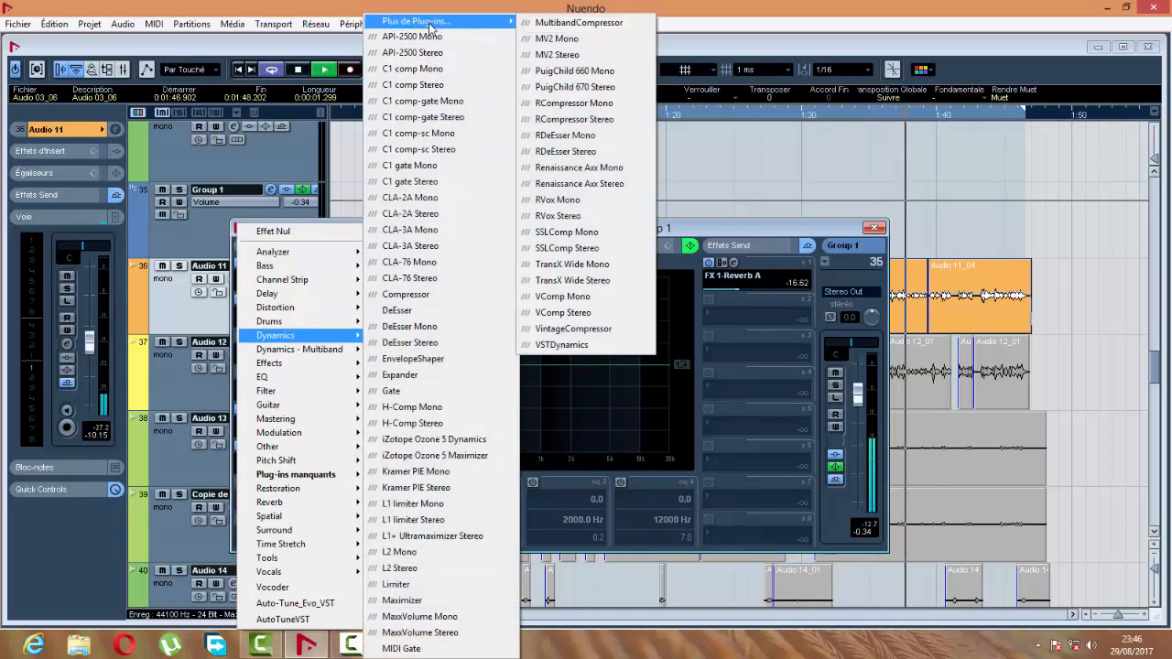
{"action": "left_click", "coordinate": [563, 220]}
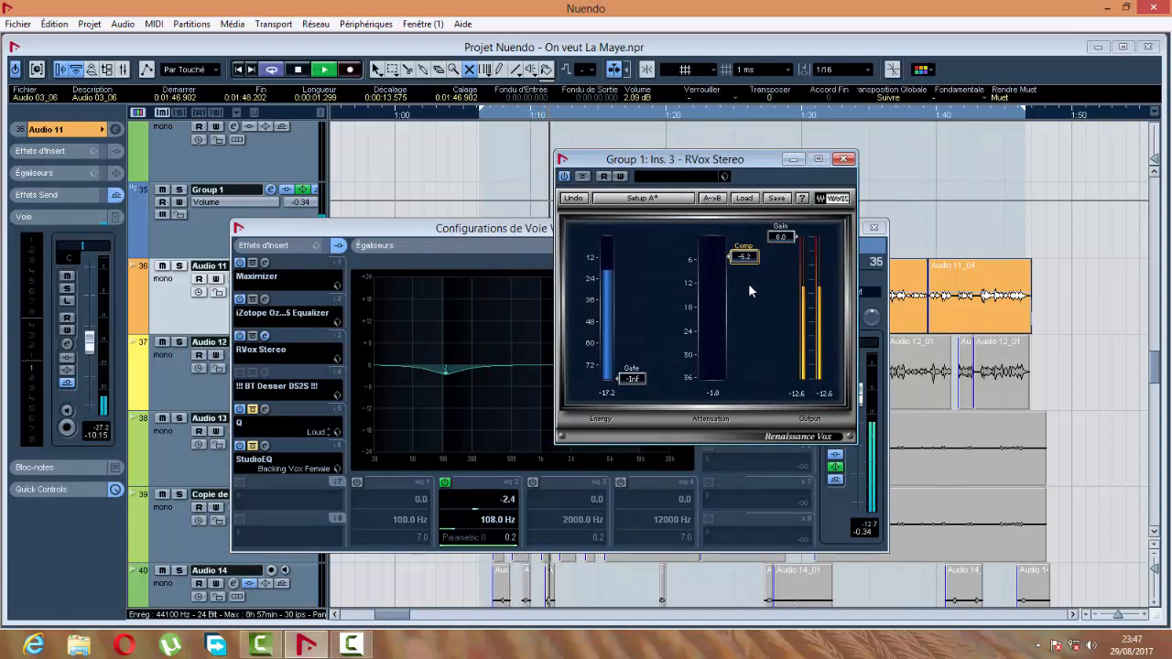
Set RVox Stereo's compression to about -12.5 and its gain to about -8, and close the plug-in
{"action": "left_click_drag", "start_coordinate": [732, 241], "coordinate": [725, 252]}
{"action": "left_click_drag", "start_coordinate": [753, 320], "coordinate": [744, 274]}
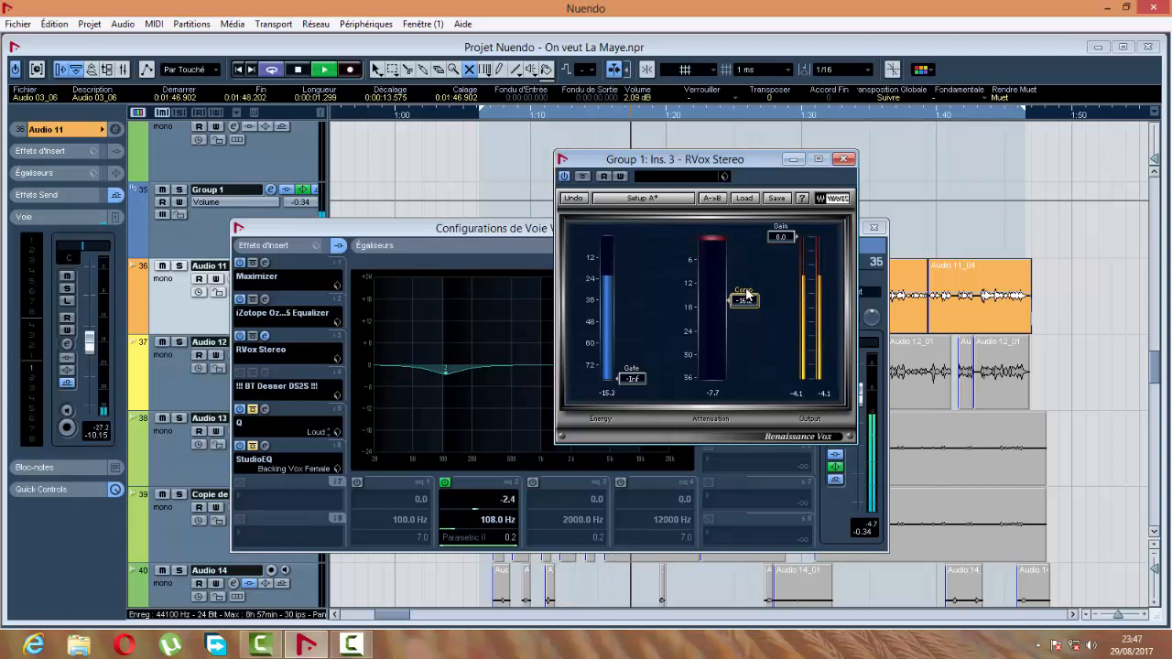
{"action": "left_click_drag", "start_coordinate": [781, 256], "coordinate": [805, 368]}
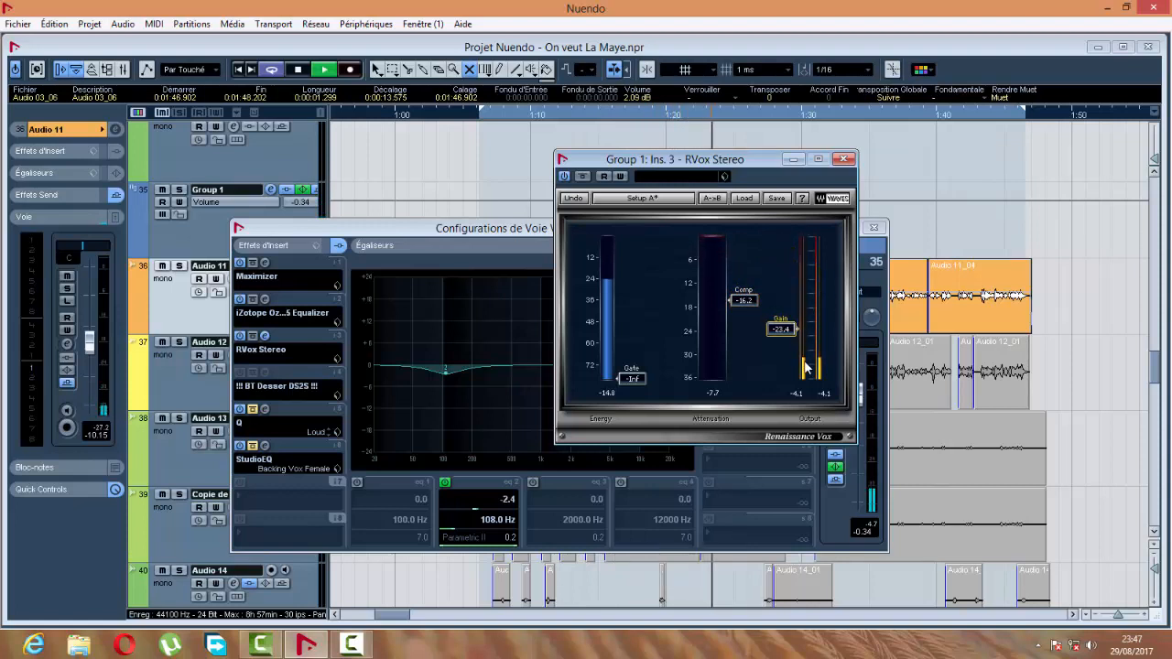
{"action": "left_click_drag", "start_coordinate": [793, 299], "coordinate": [786, 275]}
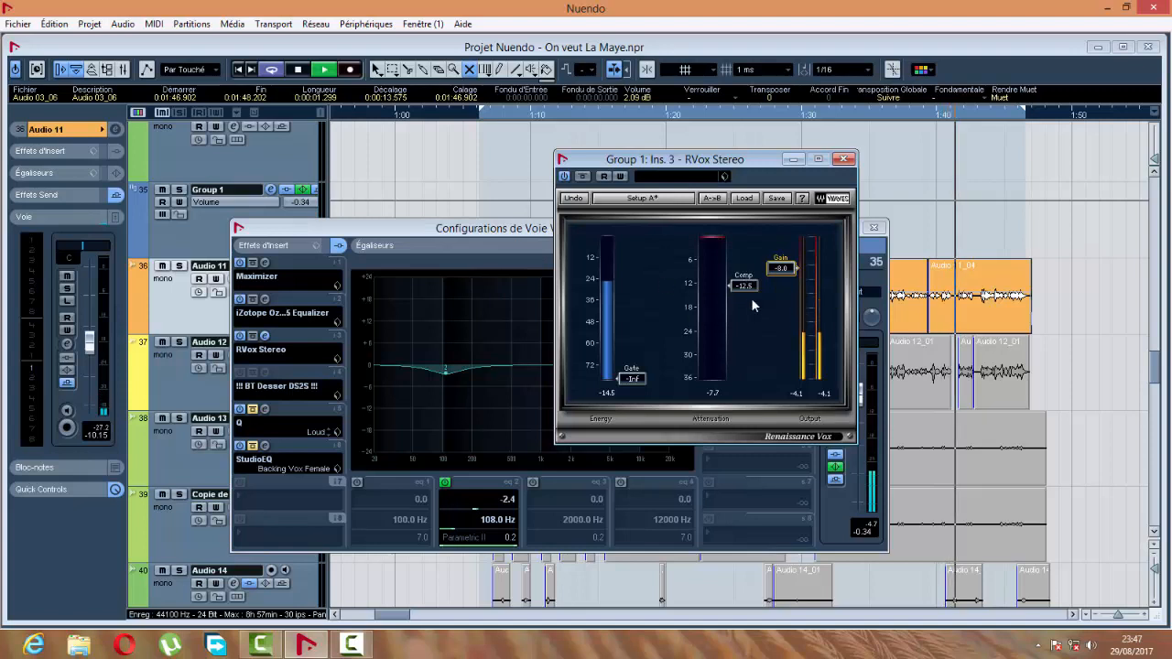
{"action": "left_click", "coordinate": [843, 160]}
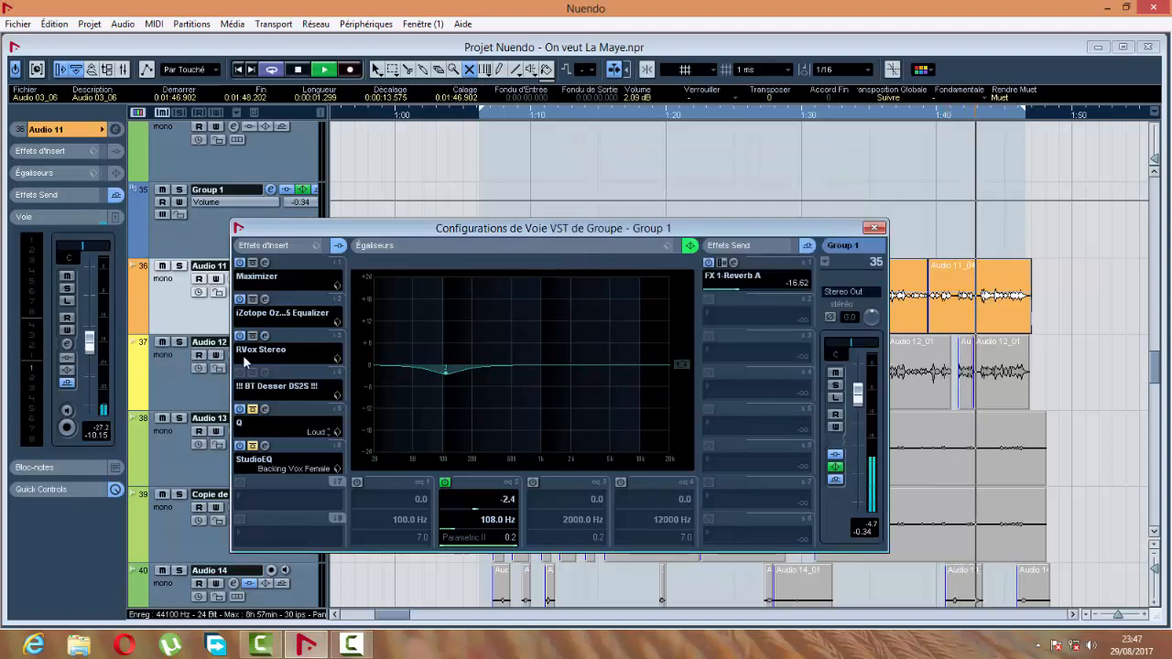
Take the Q equalizer in Group 1's fifth insert slot out of bypass, keeping the Loud preset, and close the plug-in
{"action": "left_click", "coordinate": [252, 409]}
{"action": "left_click", "coordinate": [568, 208]}
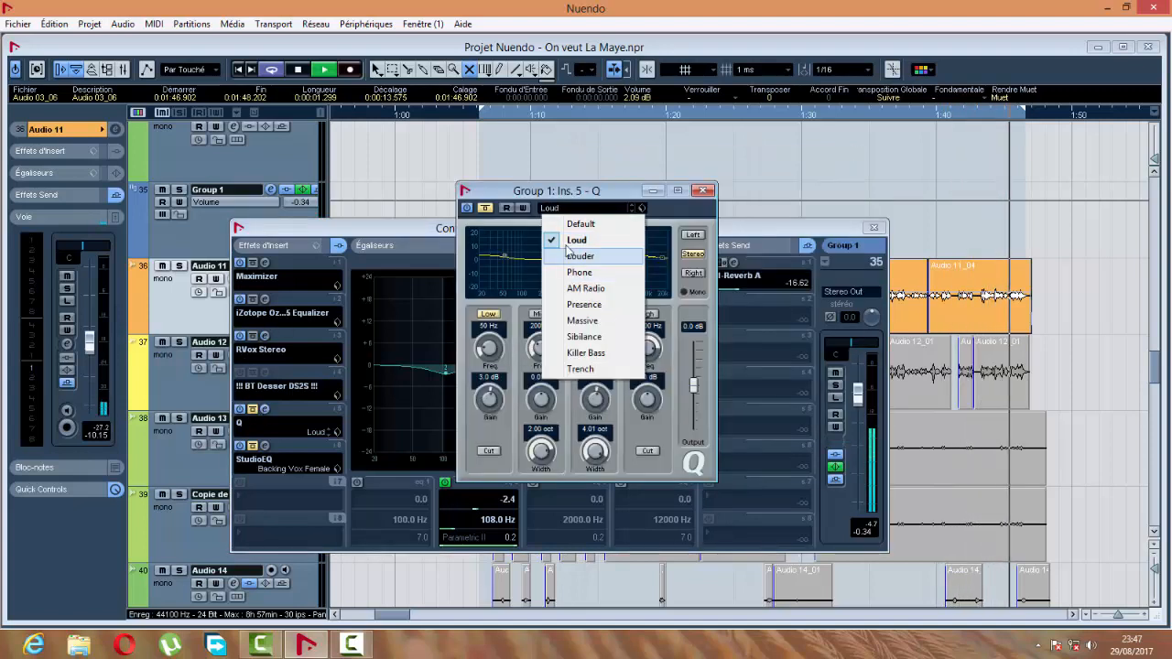
{"action": "left_click", "coordinate": [485, 209]}
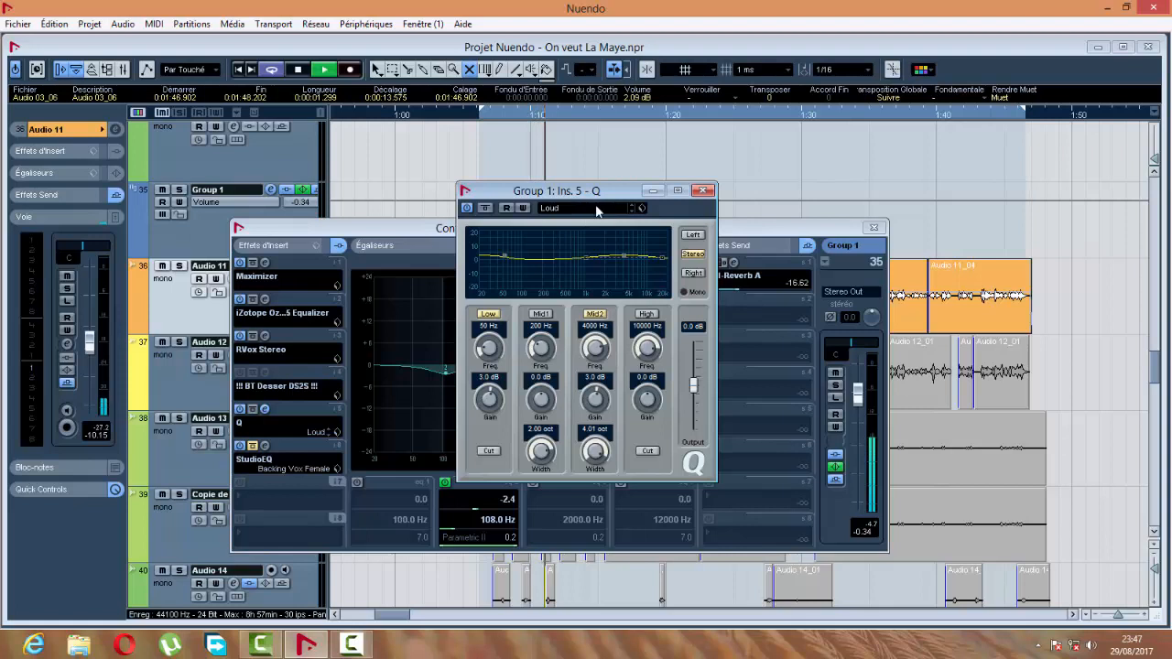
{"action": "left_click", "coordinate": [702, 190]}
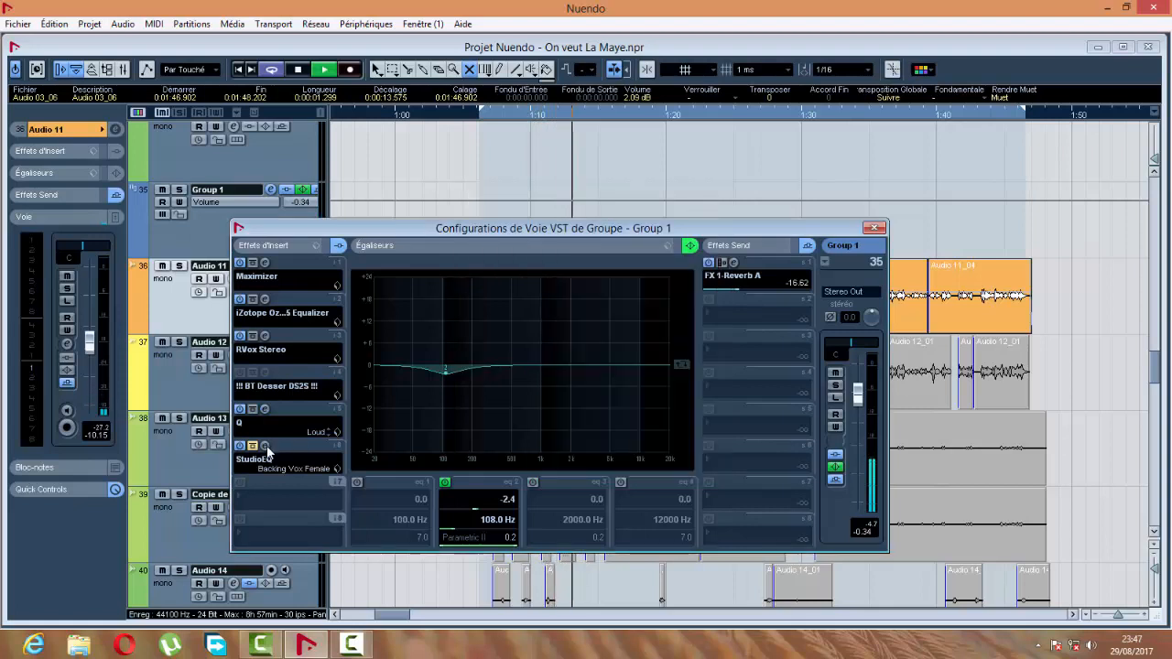
Take StudioEQ in Group 1's sixth insert slot out of bypass, keeping the Backing Vox Female preset, and close the plug-in and channel settings
{"action": "left_click", "coordinate": [265, 445]}
{"action": "left_click", "coordinate": [441, 220]}
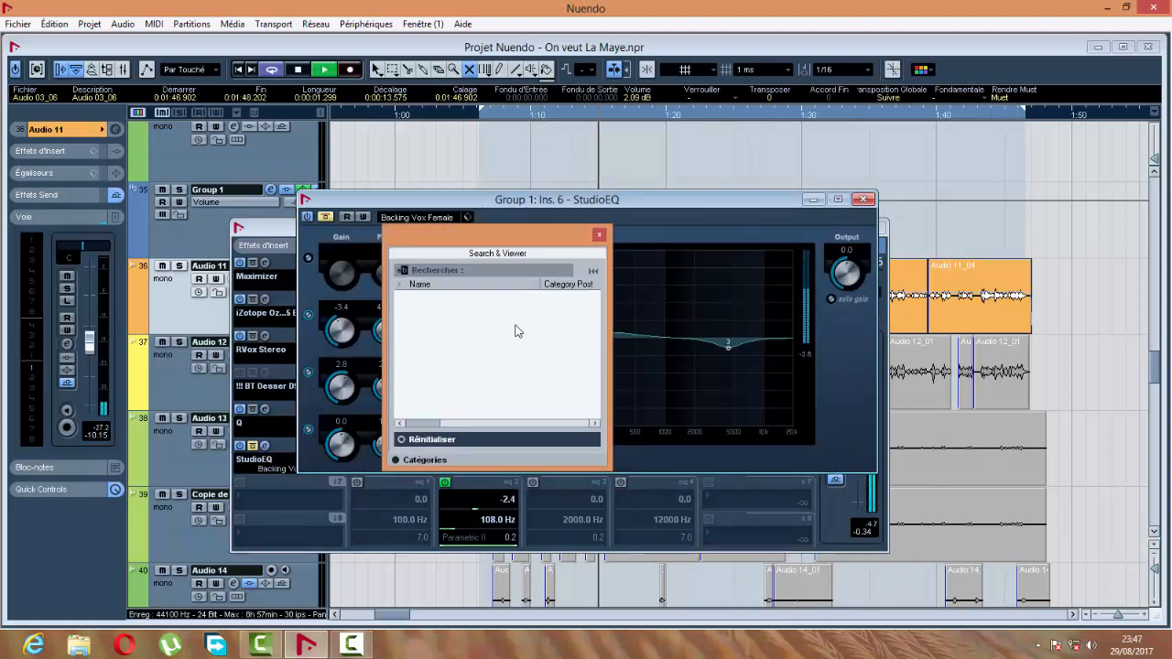
{"action": "left_click", "coordinate": [599, 236]}
{"action": "left_click", "coordinate": [261, 450]}
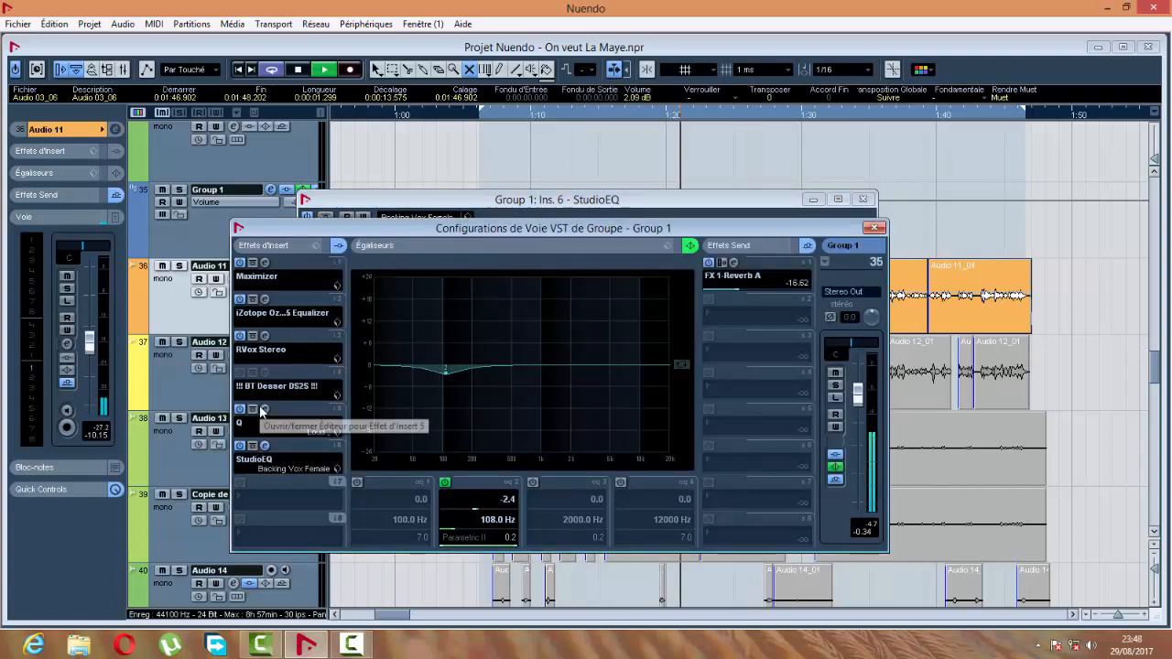
{"action": "left_click", "coordinate": [874, 228]}
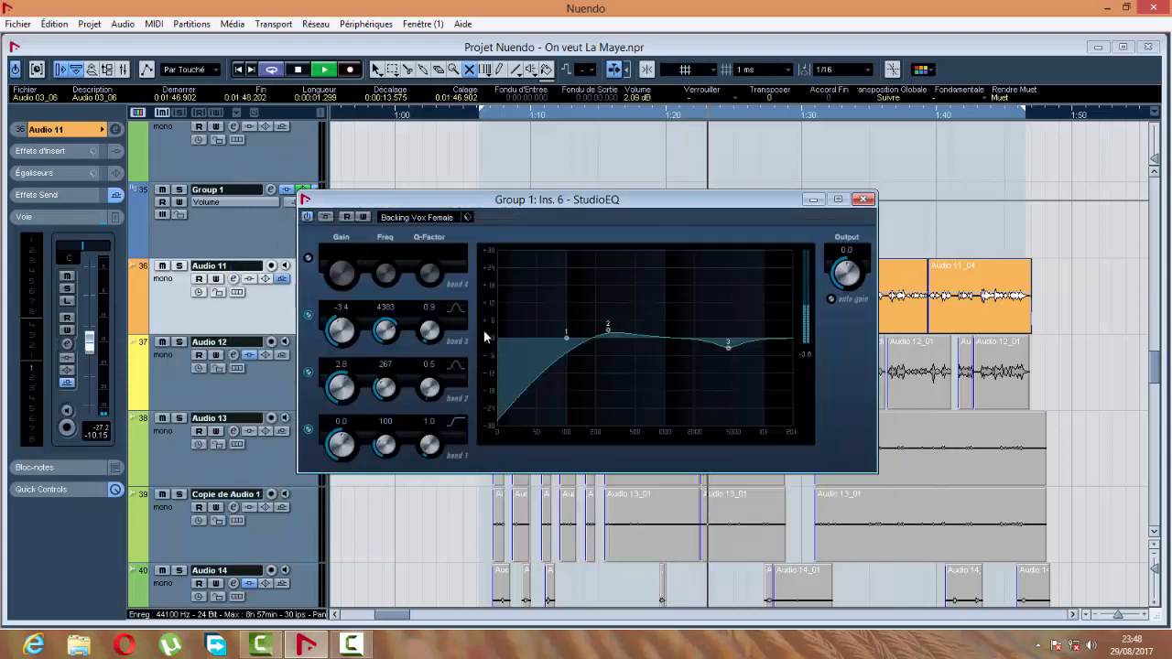
{"action": "left_click", "coordinate": [861, 203]}
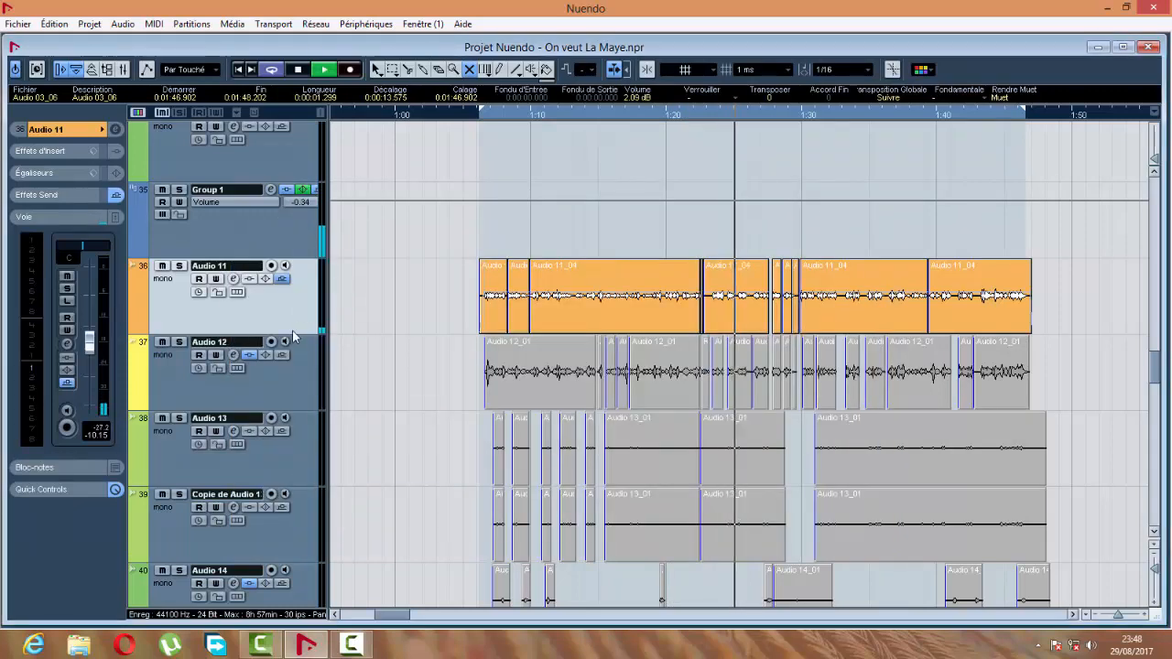
Remove the BT Denner DS2S effect from Group 1's fourth insert slot and close the channel settings
{"action": "left_click", "coordinate": [271, 192]}
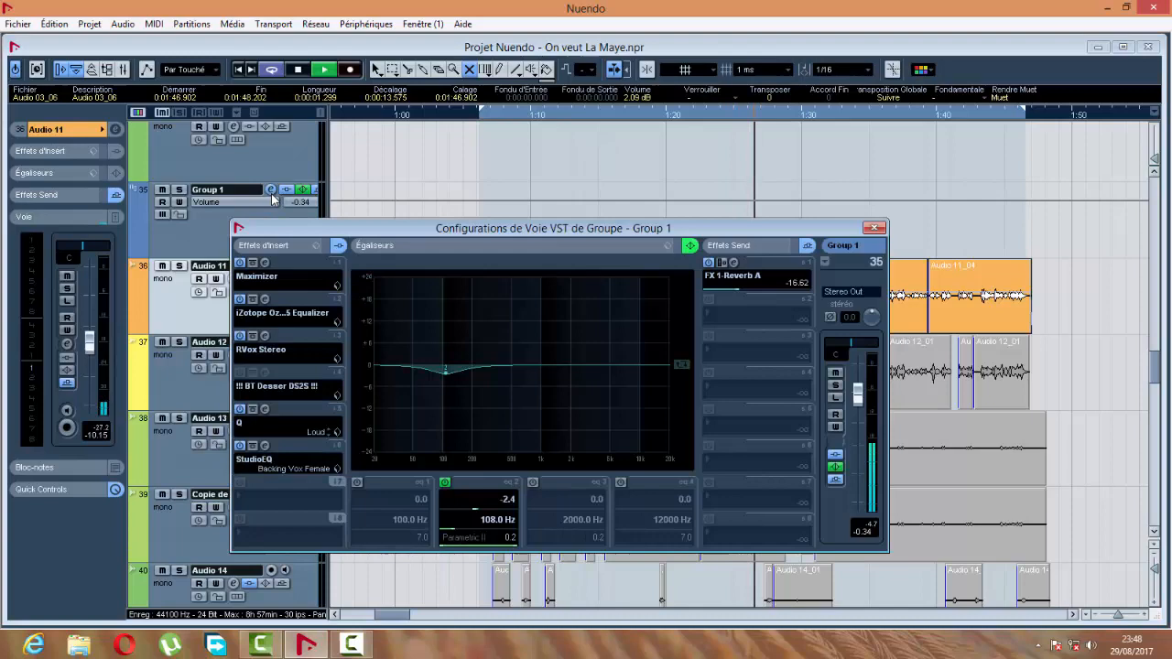
{"action": "left_click", "coordinate": [258, 385]}
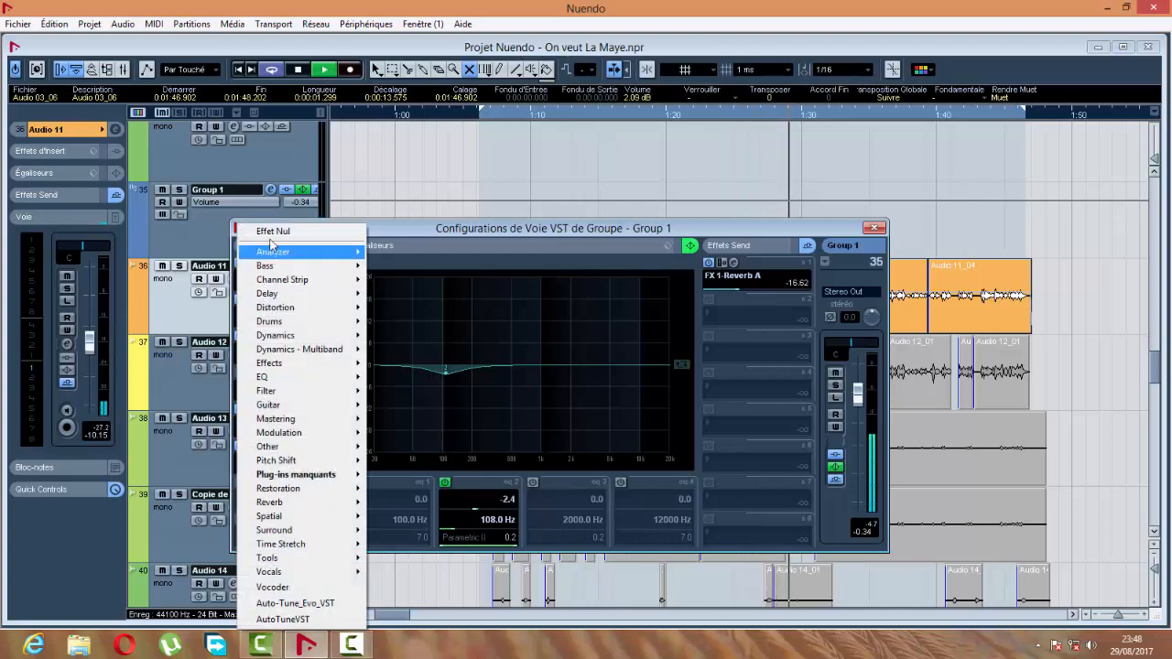
{"action": "left_click", "coordinate": [271, 234]}
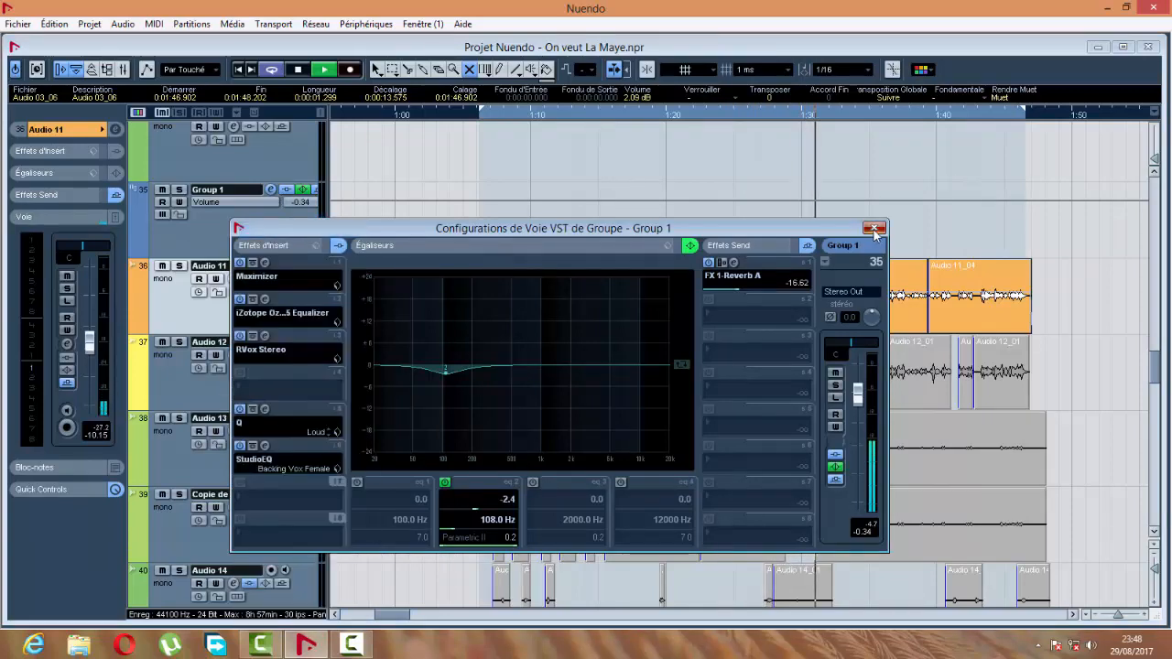
{"action": "left_click", "coordinate": [874, 229]}
{"action": "scroll", "coordinate": [1135, 211], "scroll_direction": "up", "scroll_amount": 10}
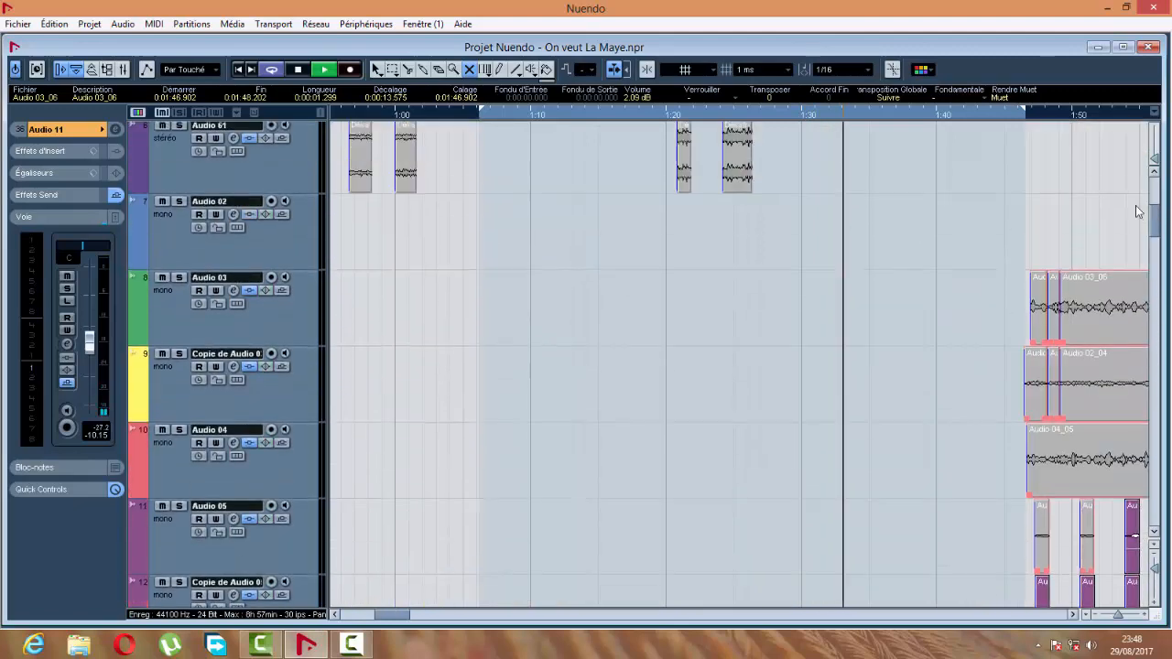
{"action": "scroll", "coordinate": [1135, 210], "scroll_direction": "up", "scroll_amount": 3}
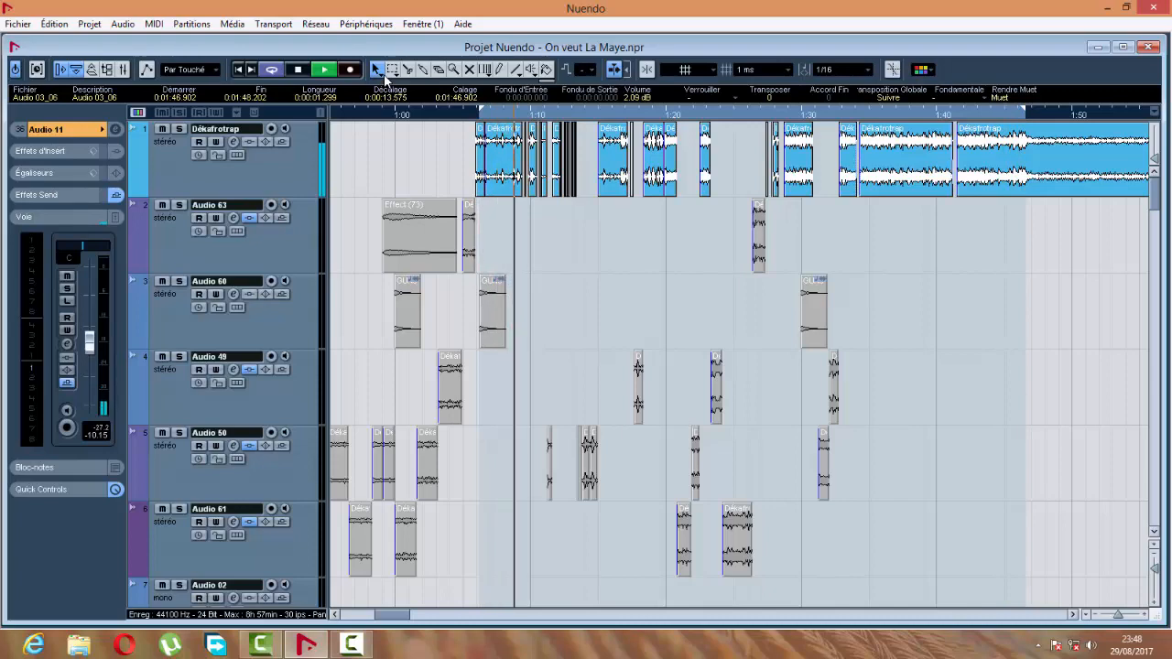
{"action": "scroll", "coordinate": [644, 255], "scroll_direction": "down", "scroll_amount": 4}
{"action": "scroll", "coordinate": [644, 254], "scroll_direction": "down", "scroll_amount": 20}
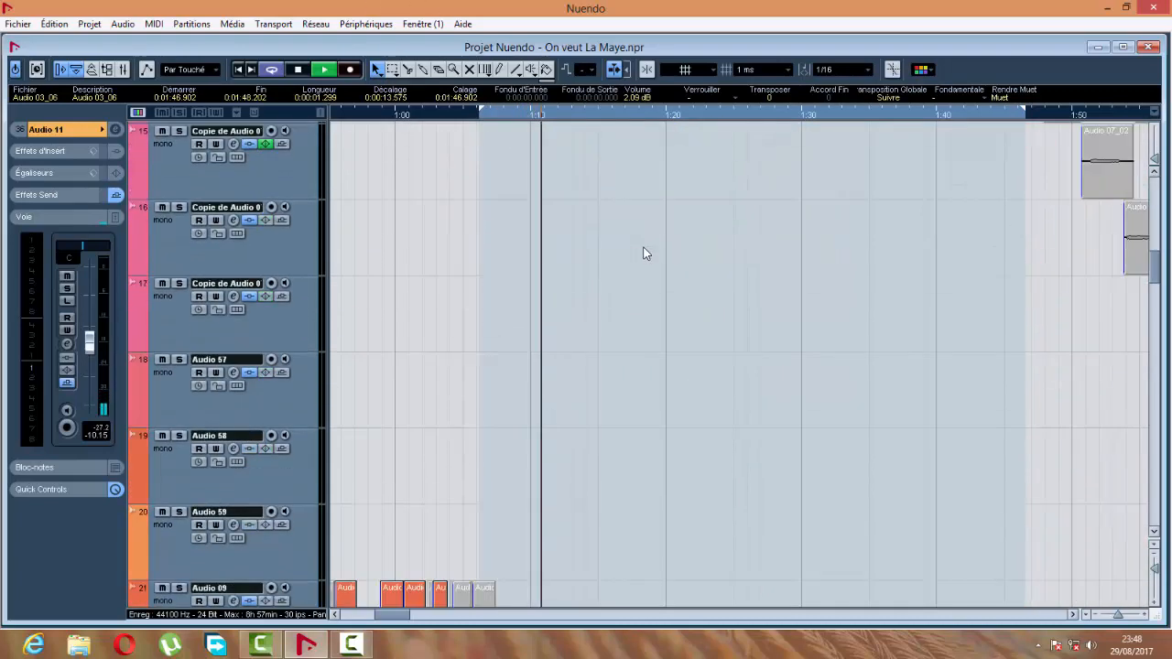
{"action": "scroll", "coordinate": [644, 254], "scroll_direction": "down", "scroll_amount": 2}
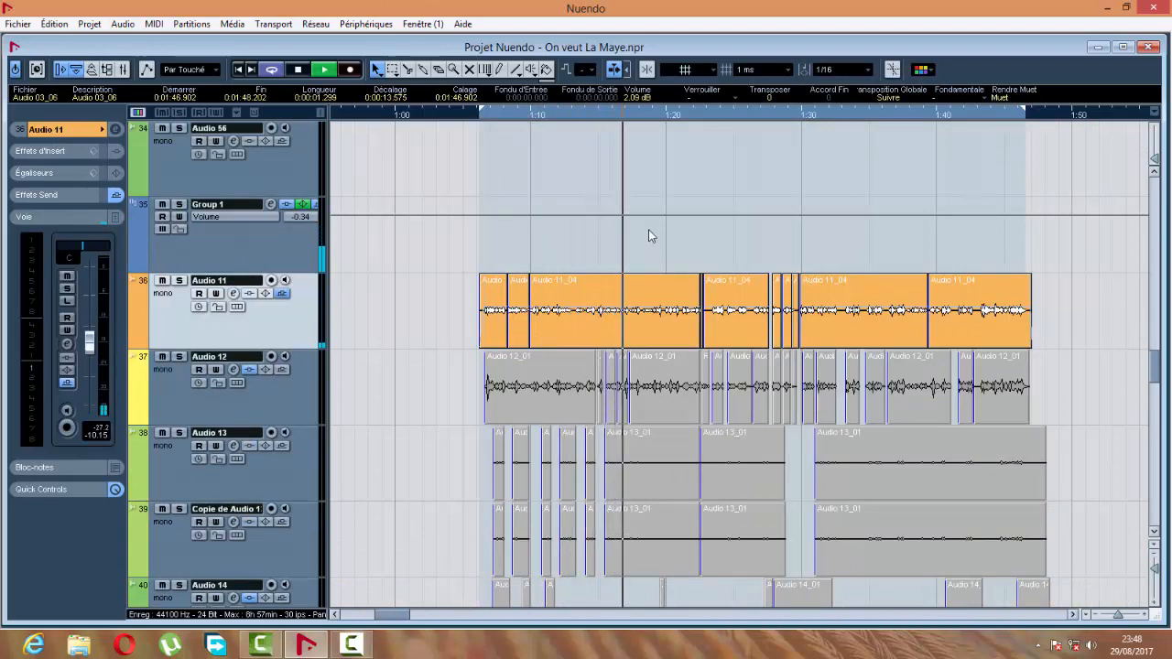
Set RVox Stereo on Group 1 to a compression of about -10.1 and a gain of about -6.9, and close the plug-in
{"action": "left_click", "coordinate": [270, 205]}
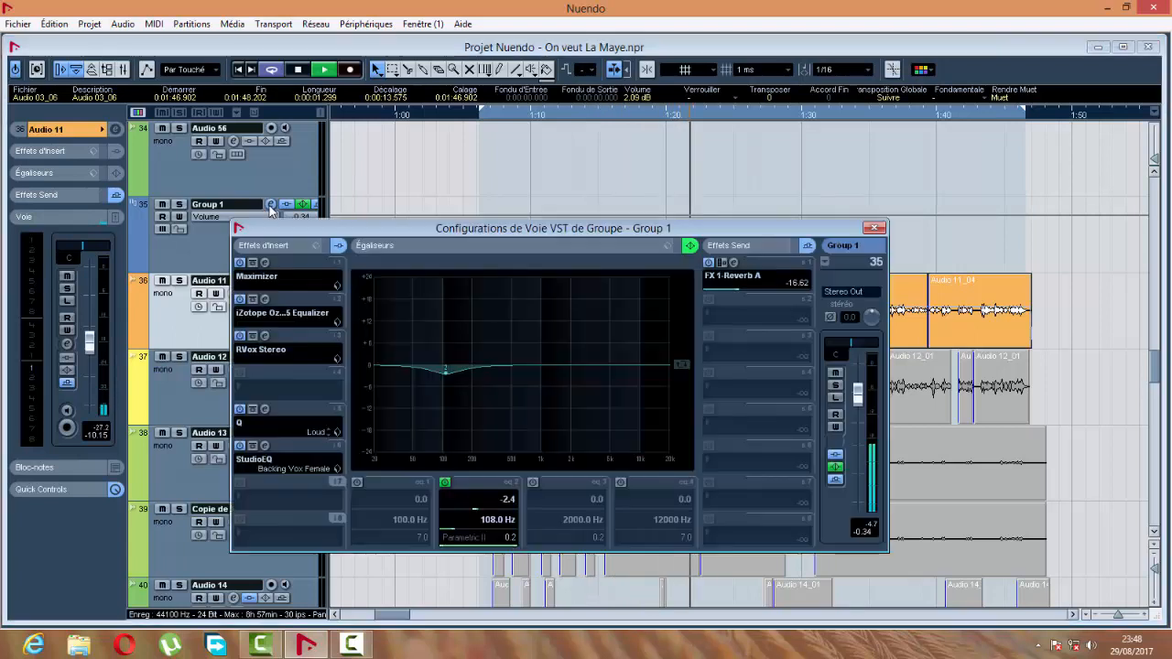
{"action": "left_click", "coordinate": [265, 338]}
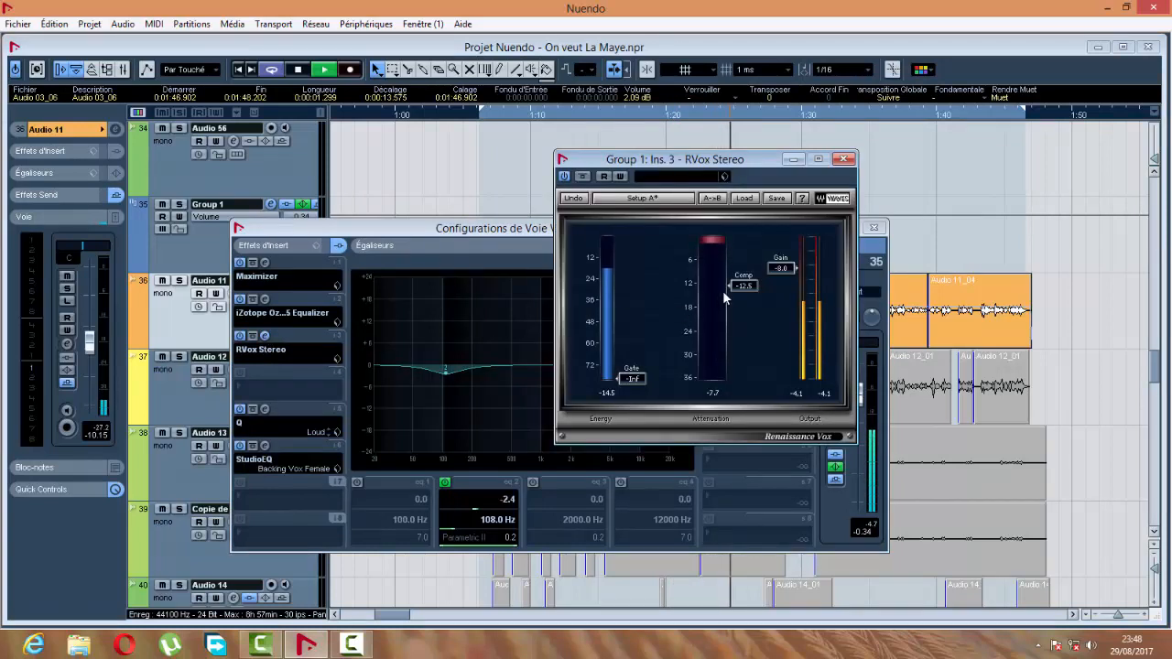
{"action": "left_click_drag", "start_coordinate": [732, 286], "coordinate": [735, 266]}
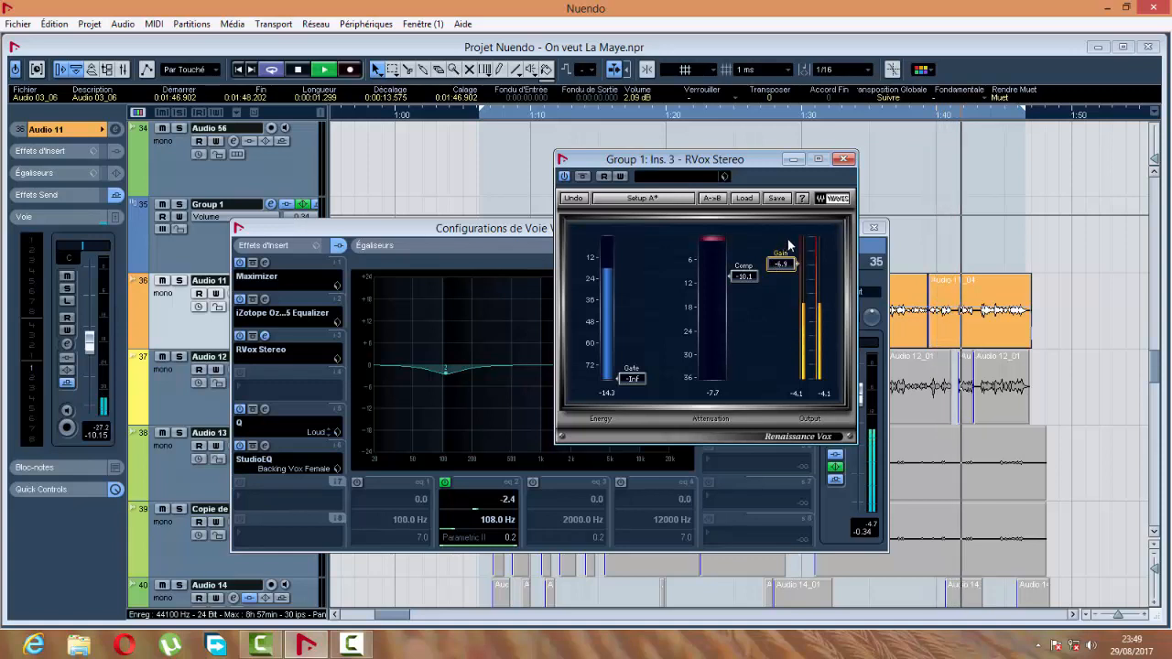
{"action": "left_click", "coordinate": [844, 159]}
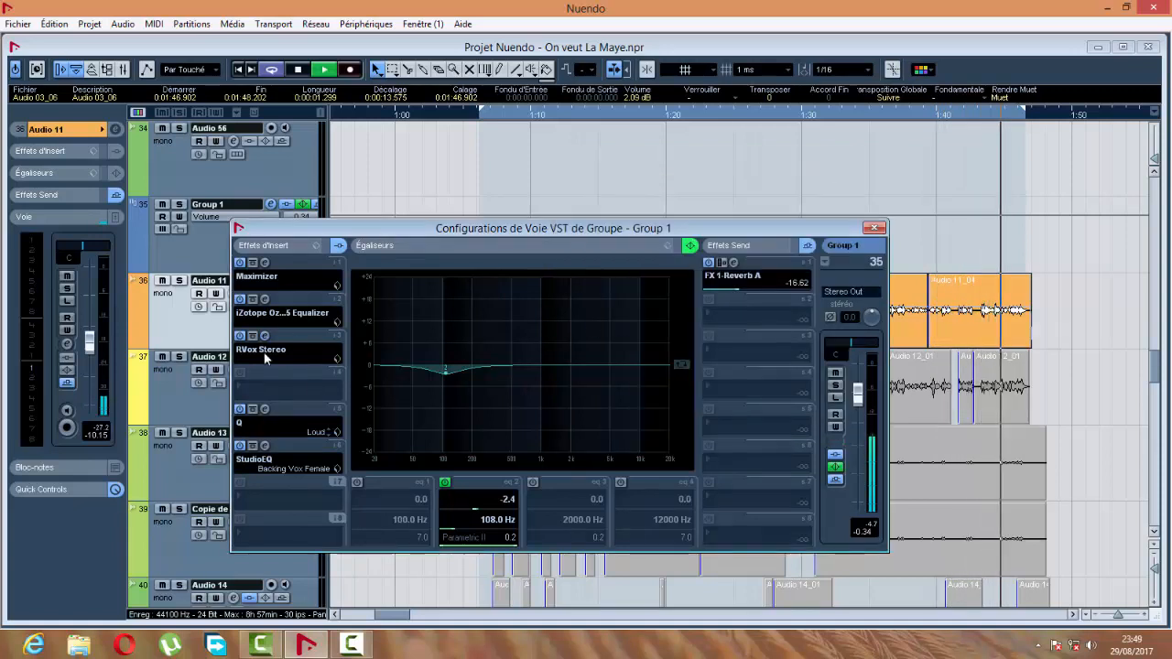
Review the Maximizer in Group 1's first insert slot, set the group's volume fader to 1.74, and close the channel settings
{"action": "left_click", "coordinate": [265, 276]}
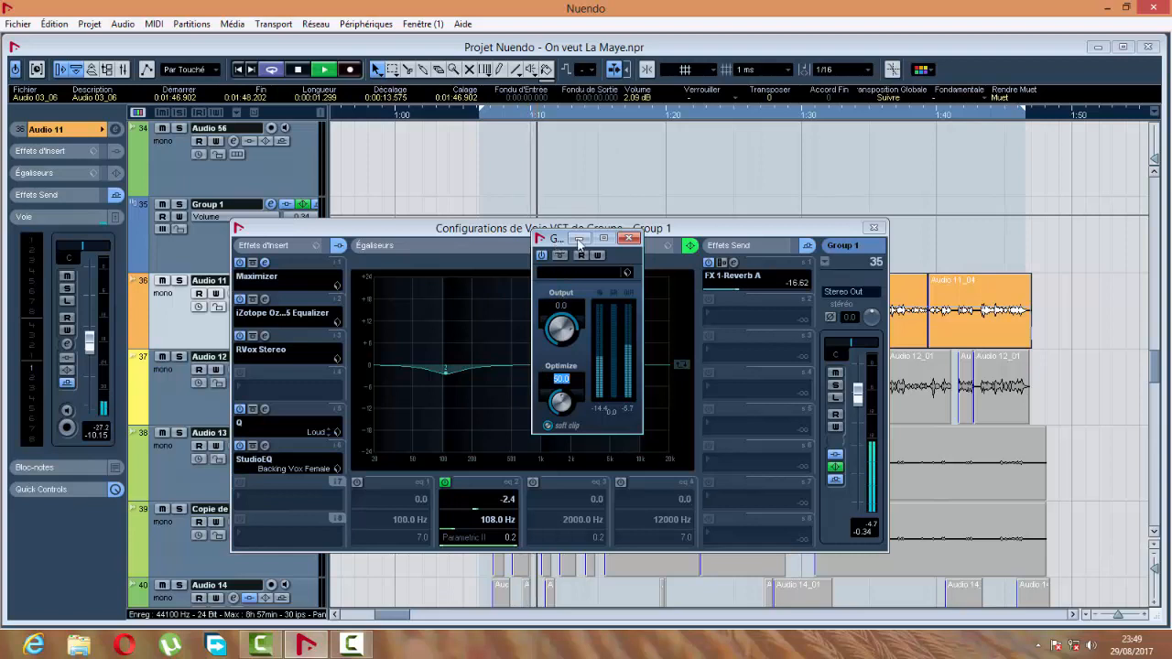
{"action": "left_click", "coordinate": [628, 239]}
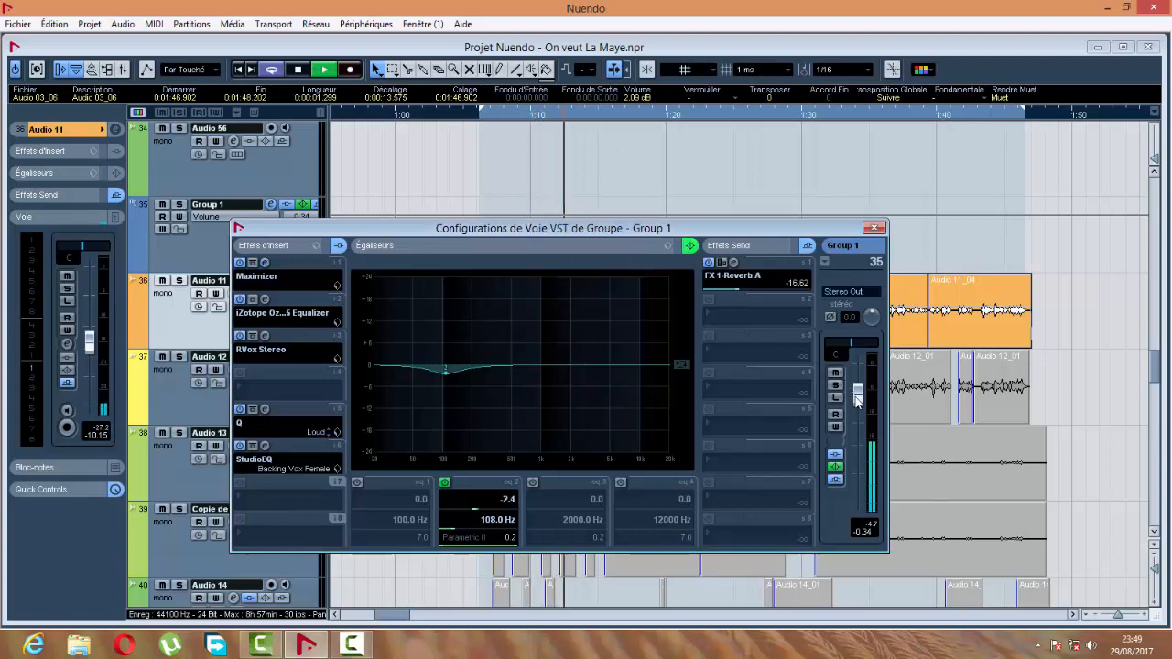
{"action": "left_click_drag", "start_coordinate": [856, 400], "coordinate": [856, 390]}
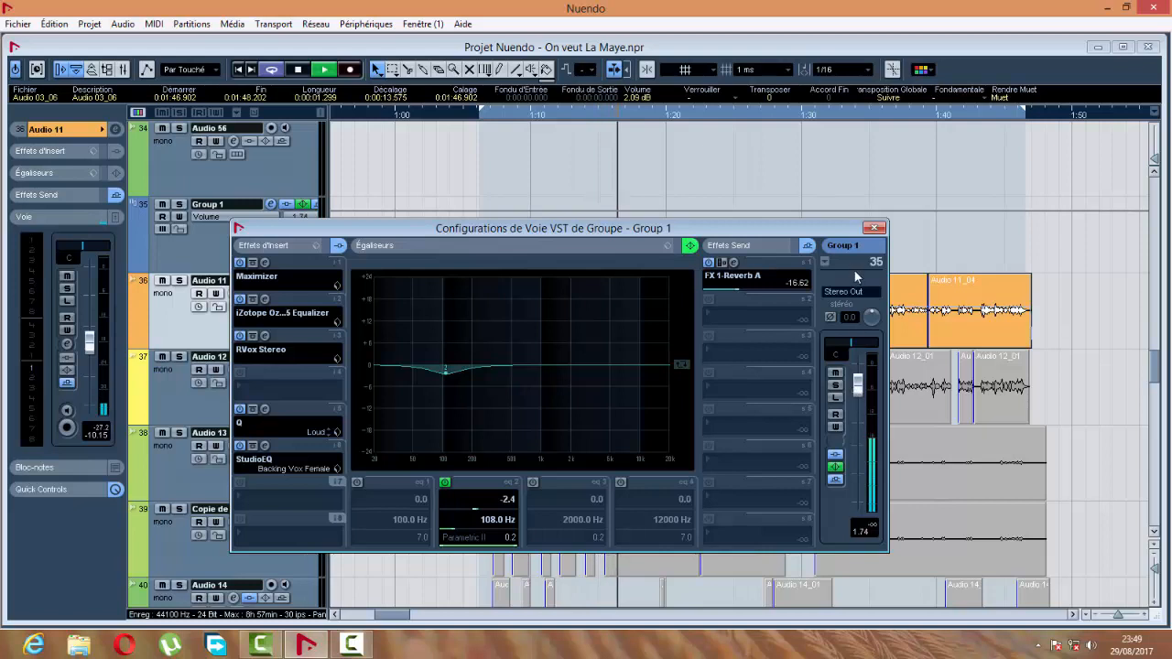
{"action": "left_click", "coordinate": [873, 229]}
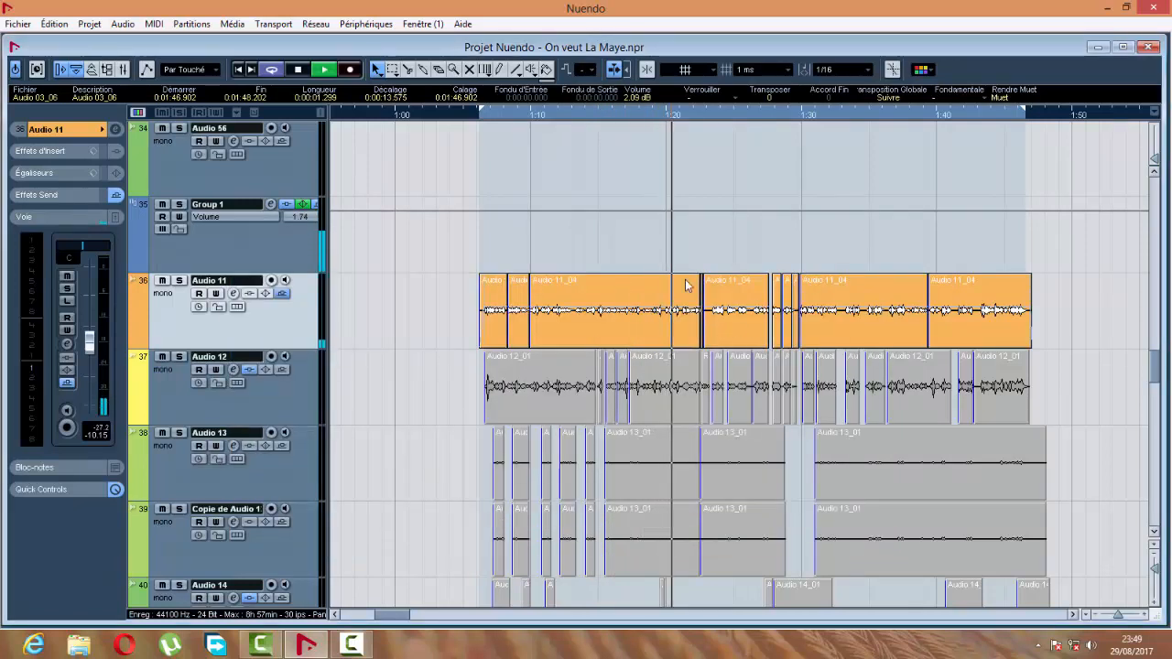
Unmute all clips on Audio 13 and on its copy on track 39, and check the panning of both tracks
{"action": "key", "text": "7"}
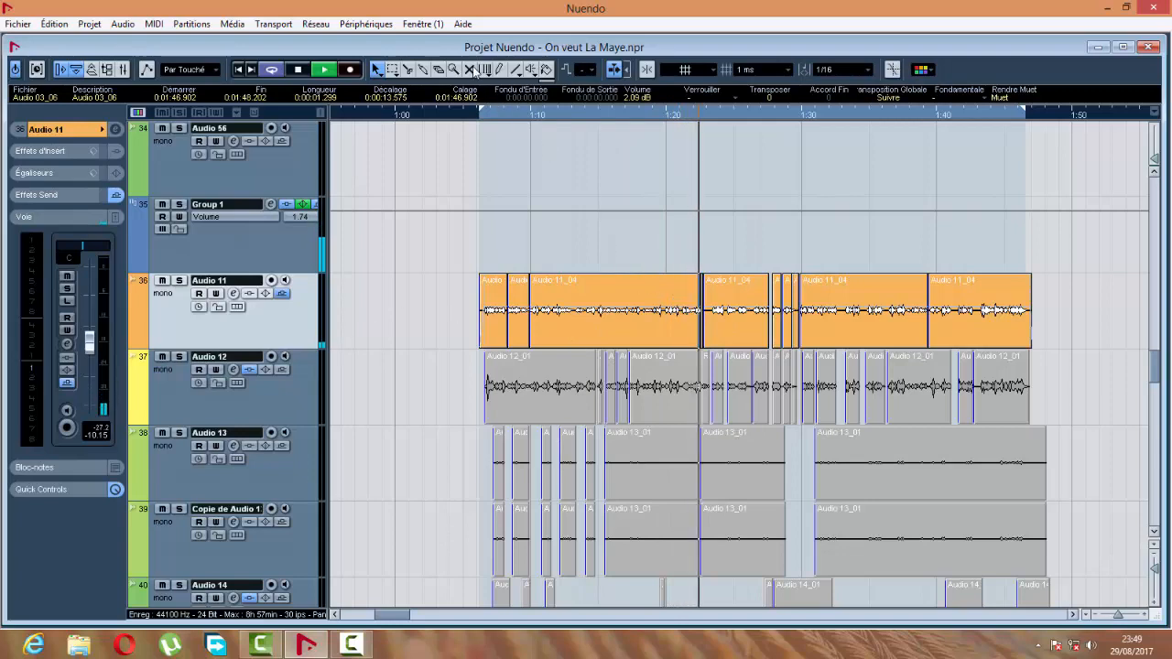
{"action": "scroll", "coordinate": [723, 371], "scroll_direction": "down", "scroll_amount": 2}
{"action": "scroll", "coordinate": [694, 375], "scroll_direction": "down", "scroll_amount": 2}
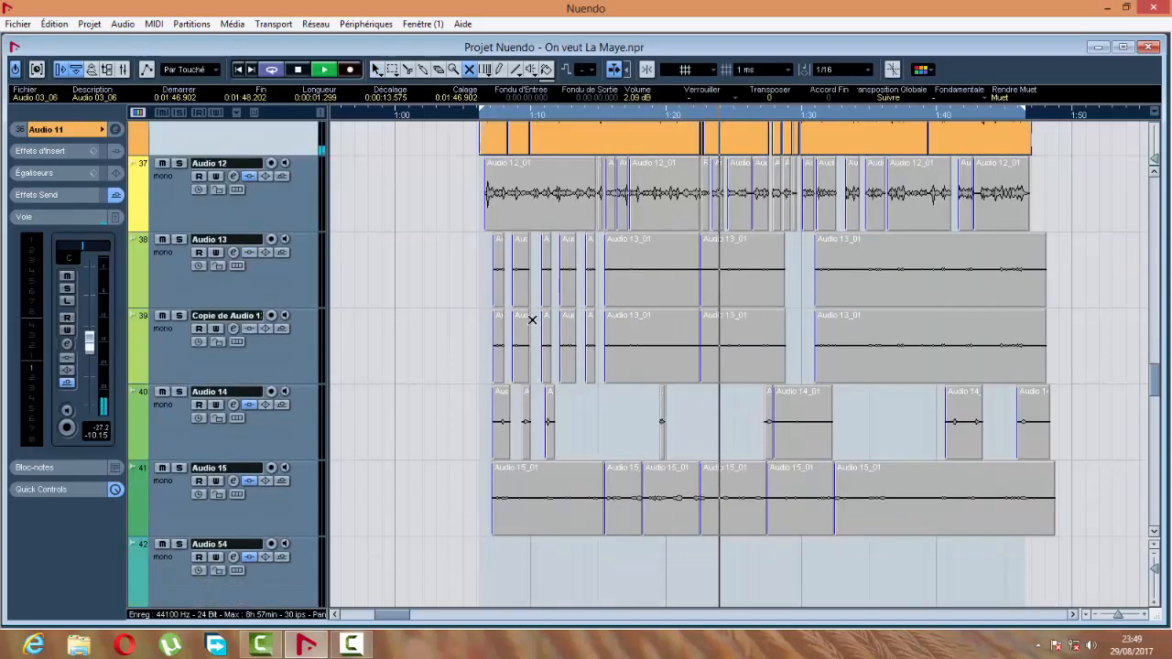
{"action": "left_click", "coordinate": [467, 272]}
{"action": "left_click_drag", "start_coordinate": [956, 278], "coordinate": [936, 284]}
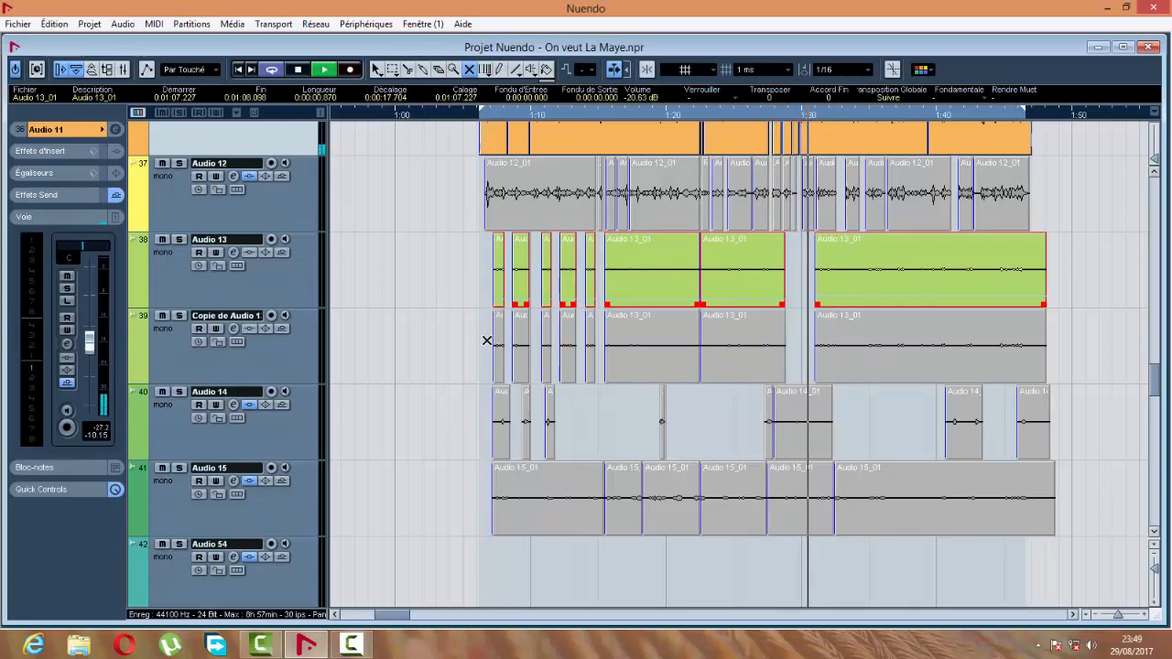
{"action": "left_click", "coordinate": [300, 292]}
{"action": "left_click_drag", "start_coordinate": [509, 348], "coordinate": [1006, 345]}
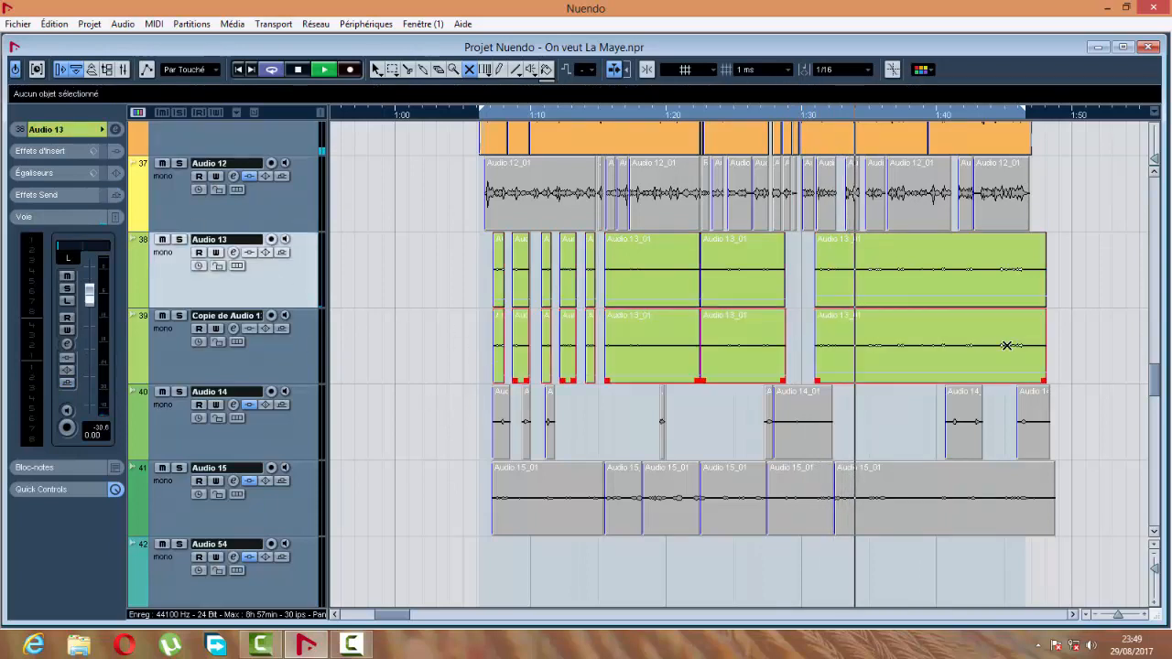
{"action": "left_click", "coordinate": [252, 367]}
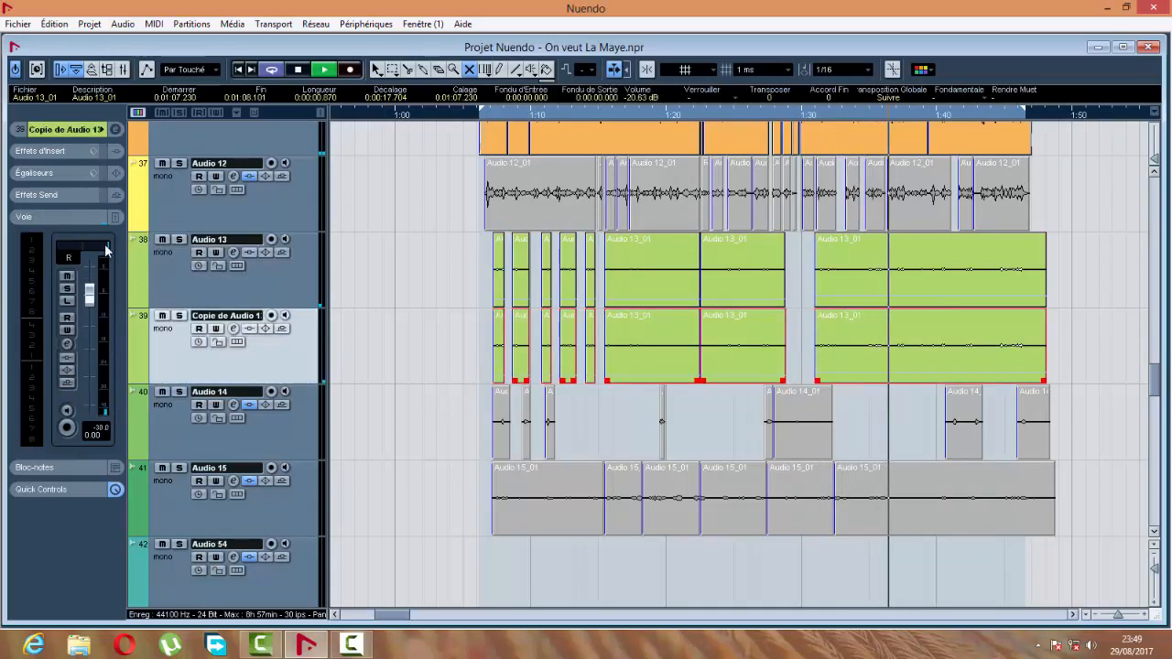
{"action": "key", "text": "Up"}
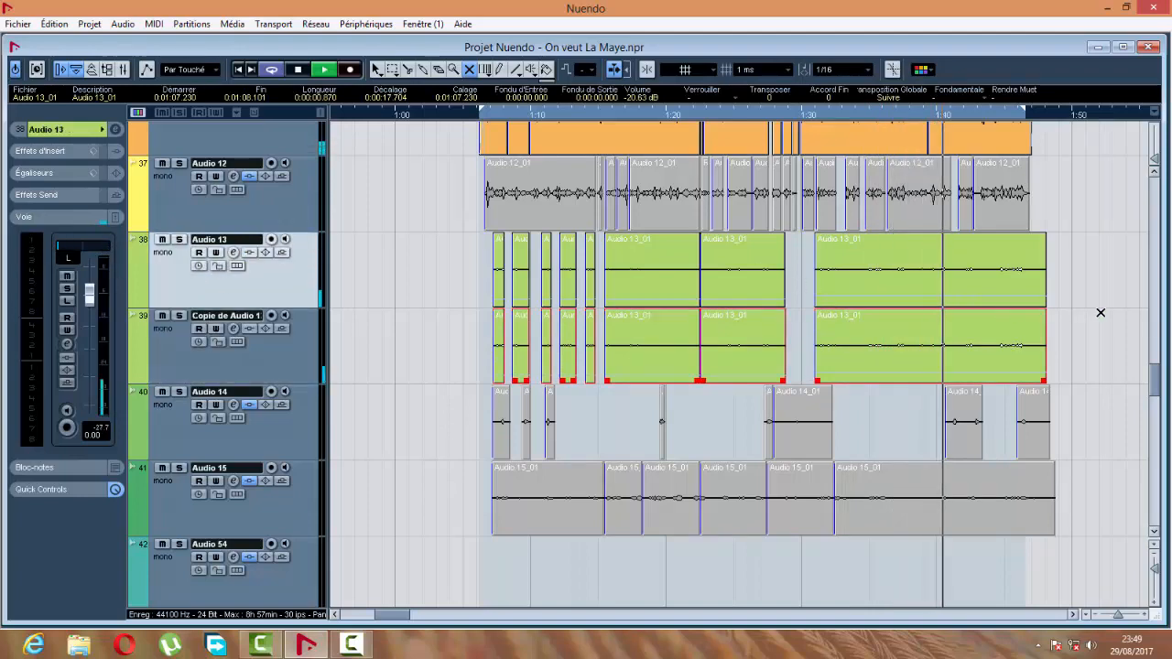
Unmute all clips on the Audio 12 track with the Mute tool
{"action": "mouse_move", "coordinate": [1157, 389]}
{"action": "left_mouse_down"}
{"action": "mouse_move", "coordinate": [1136, 212]}
{"action": "mouse_move", "coordinate": [1150, 381]}
{"action": "left_mouse_up"}
{"action": "left_click_drag", "start_coordinate": [464, 262], "coordinate": [743, 261]}
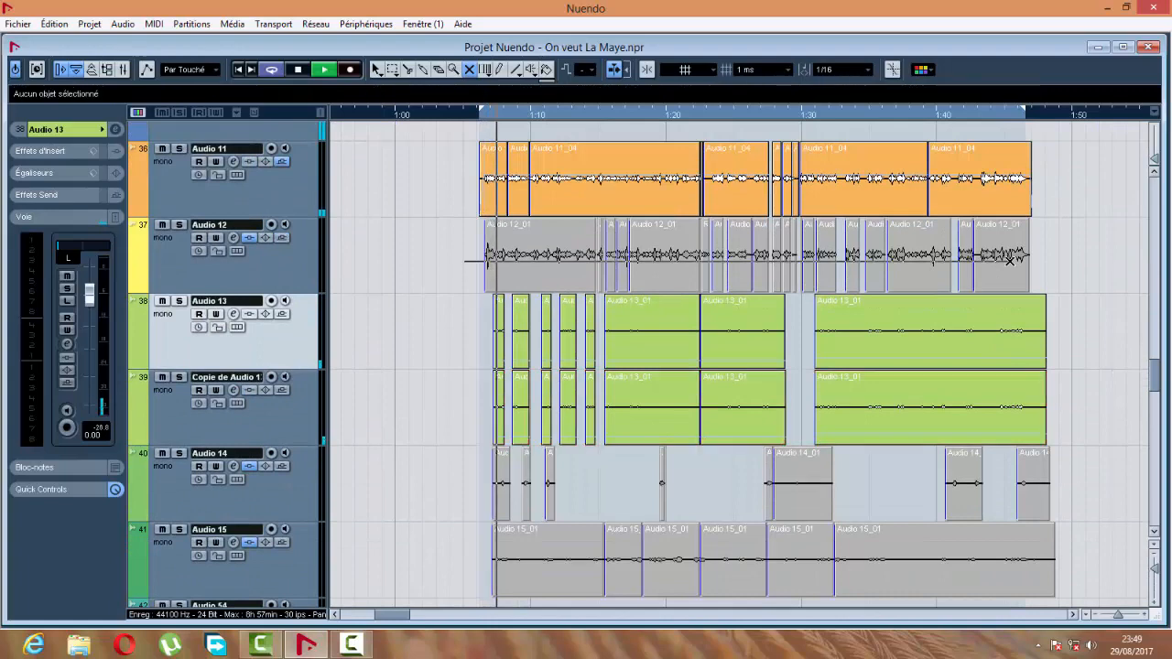
{"action": "left_click_drag", "start_coordinate": [1009, 260], "coordinate": [1009, 260]}
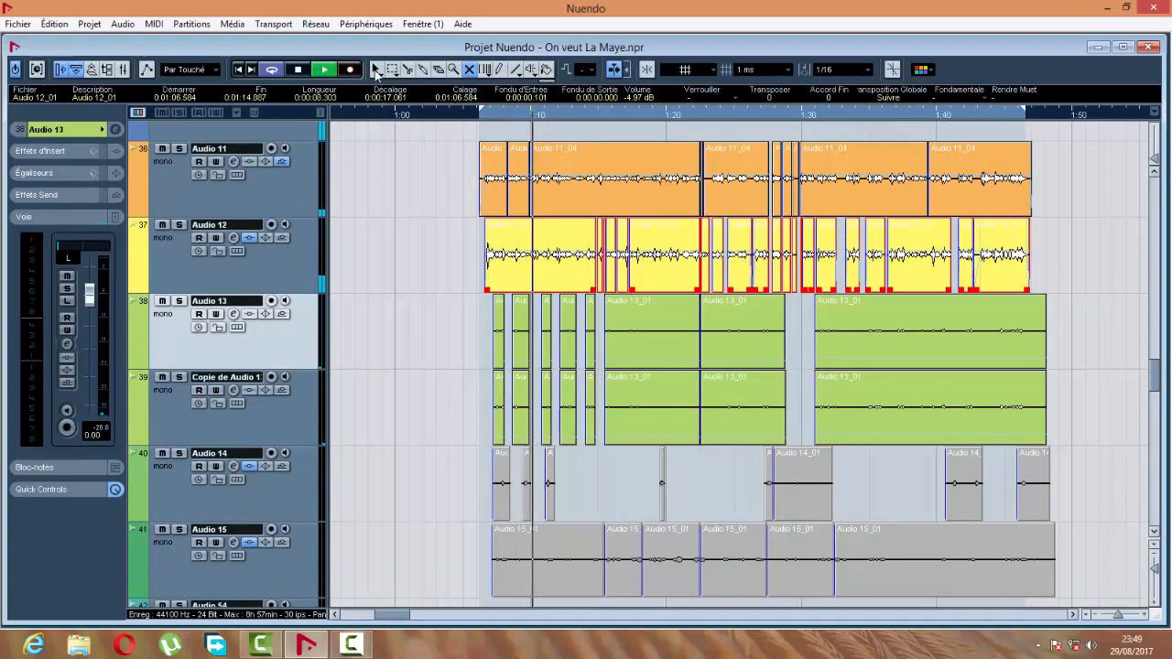
Lower the volume of all selected Audio 12 clips together, bringing the first clip to -11.61 dB
{"action": "left_click", "coordinate": [375, 71]}
{"action": "left_click_drag", "start_coordinate": [666, 223], "coordinate": [673, 273]}
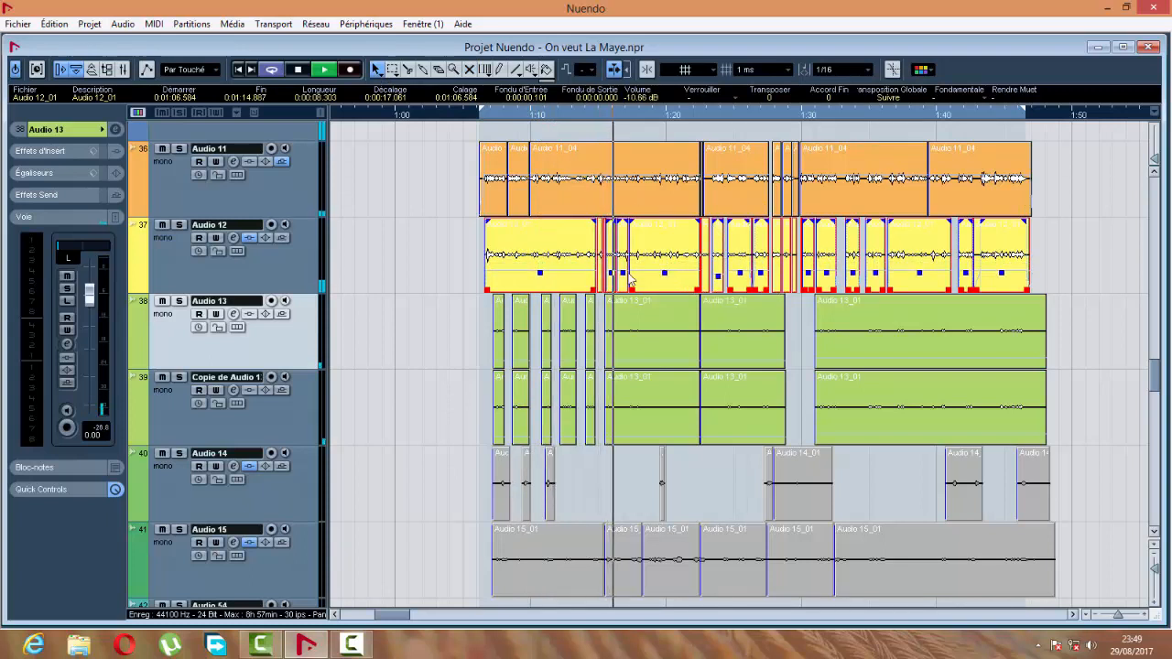
{"action": "left_click_drag", "start_coordinate": [663, 276], "coordinate": [666, 278]}
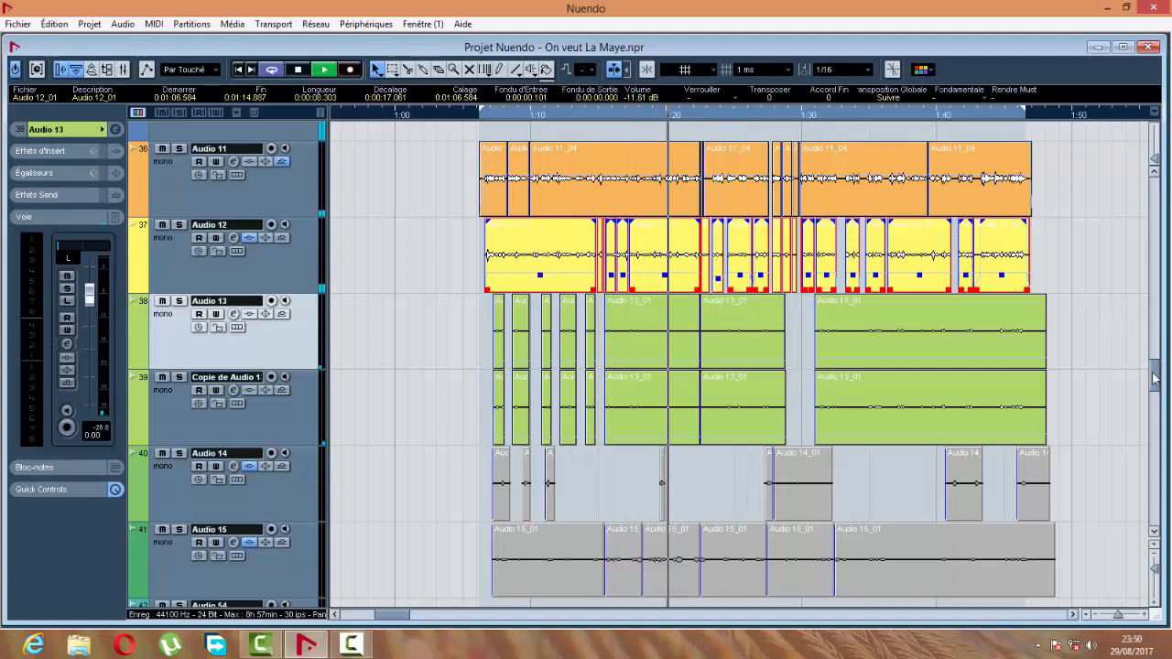
Unmute all clips on the Audio 14 and Audio 15 tracks with the Mute tool
{"action": "scroll", "coordinate": [1159, 366], "scroll_direction": "up", "scroll_amount": 3}
{"action": "scroll", "coordinate": [1159, 366], "scroll_direction": "down", "scroll_amount": 5}
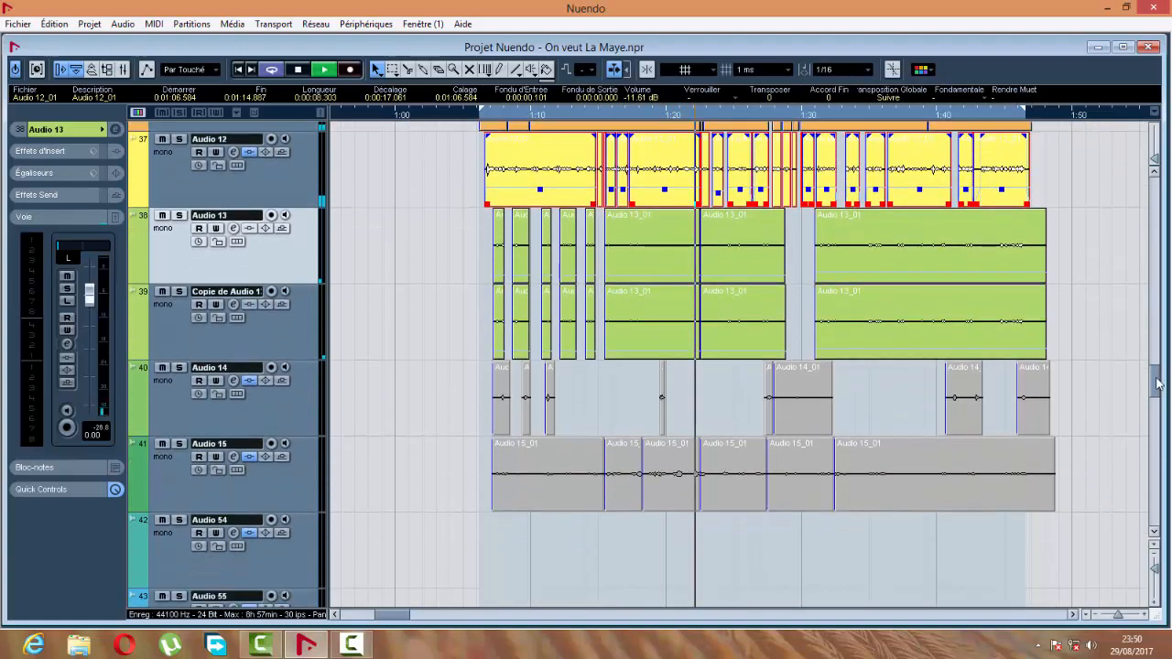
{"action": "key", "text": "7"}
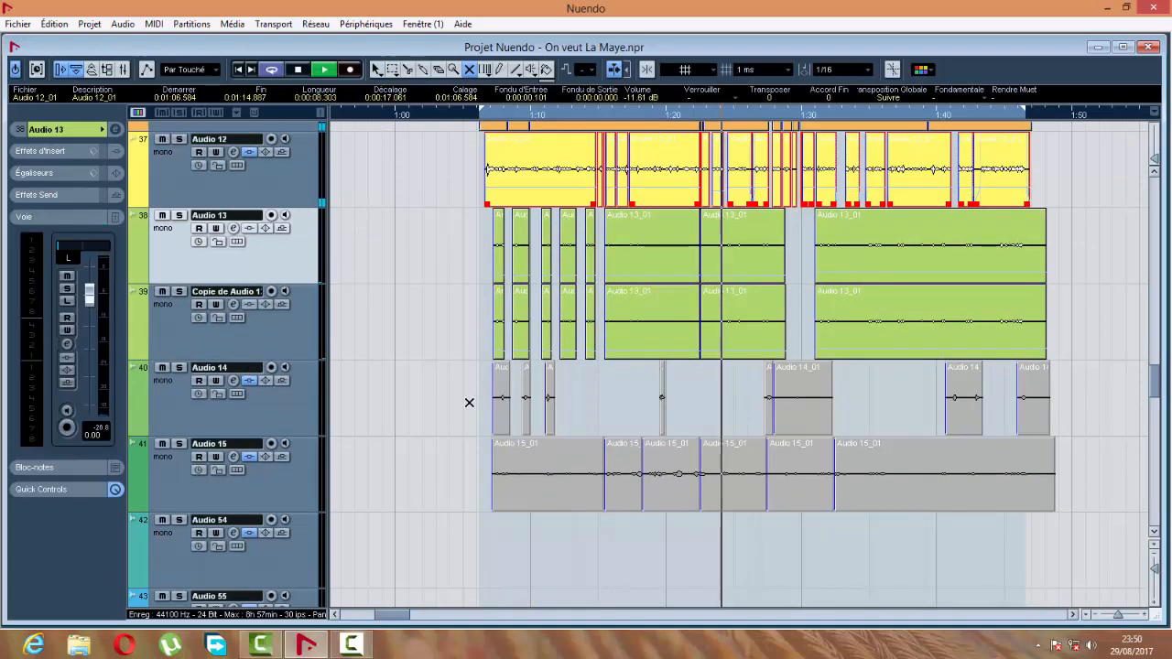
{"action": "left_click_drag", "start_coordinate": [463, 403], "coordinate": [653, 457]}
{"action": "left_click_drag", "start_coordinate": [987, 500], "coordinate": [1057, 507]}
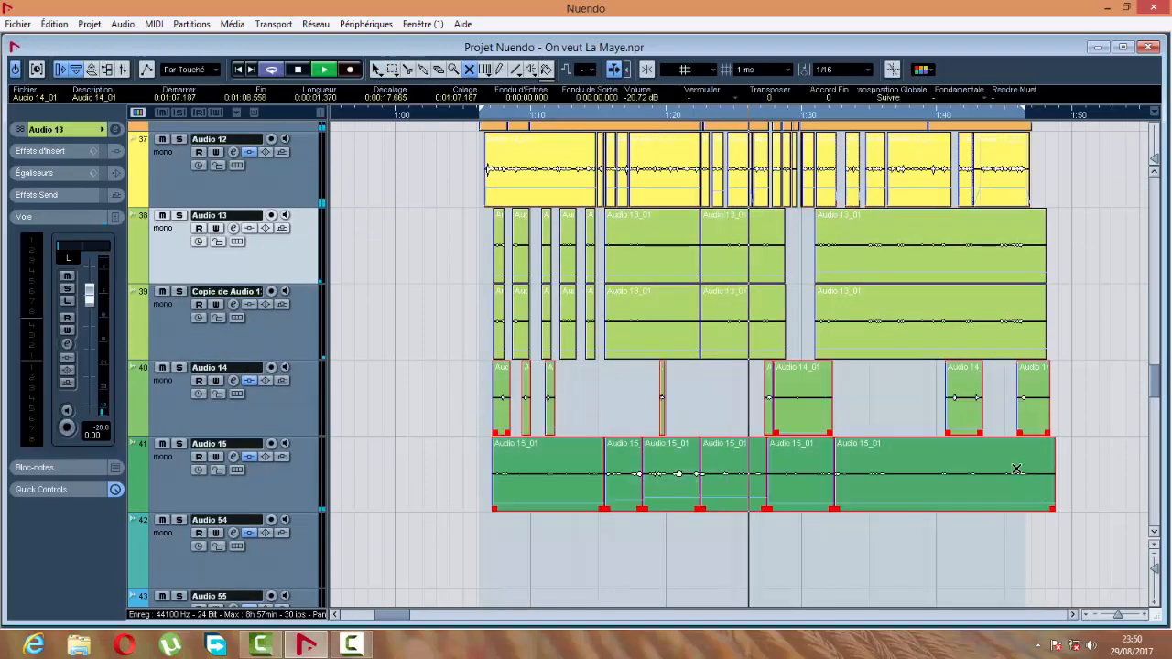
Reset the Group 1 channel fader to 0.00 dB in its channel settings, with the Mute tool put away
{"action": "left_click", "coordinate": [377, 70]}
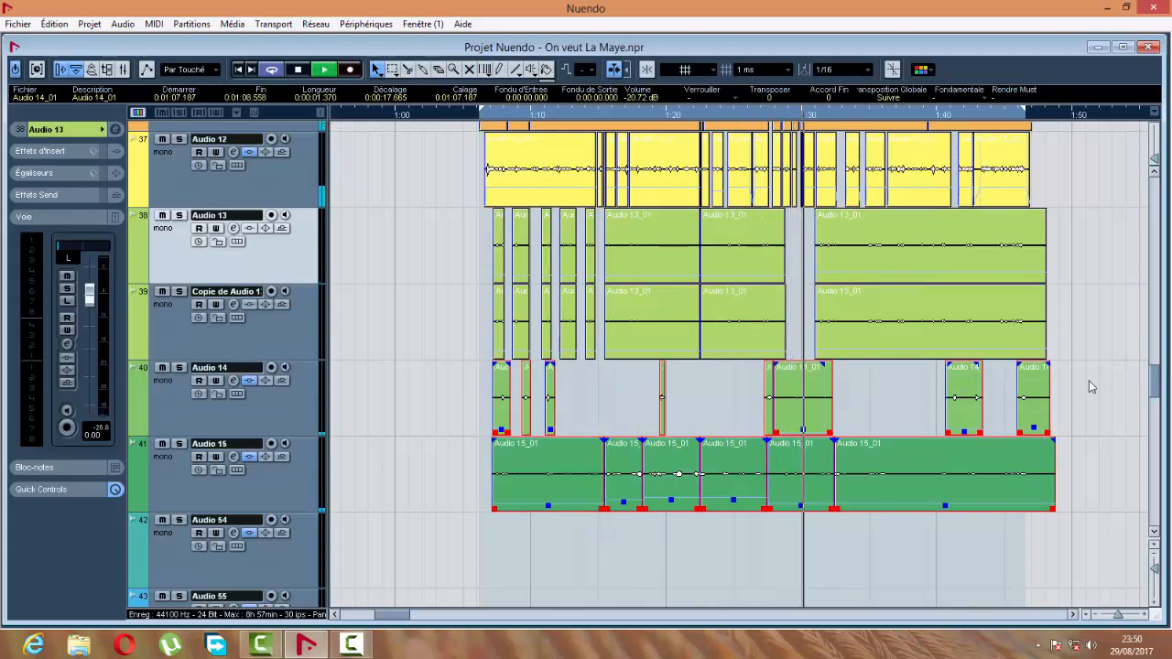
{"action": "mouse_move", "coordinate": [1149, 395]}
{"action": "left_mouse_down"}
{"action": "mouse_move", "coordinate": [1151, 183]}
{"action": "mouse_move", "coordinate": [1168, 390]}
{"action": "left_mouse_up"}
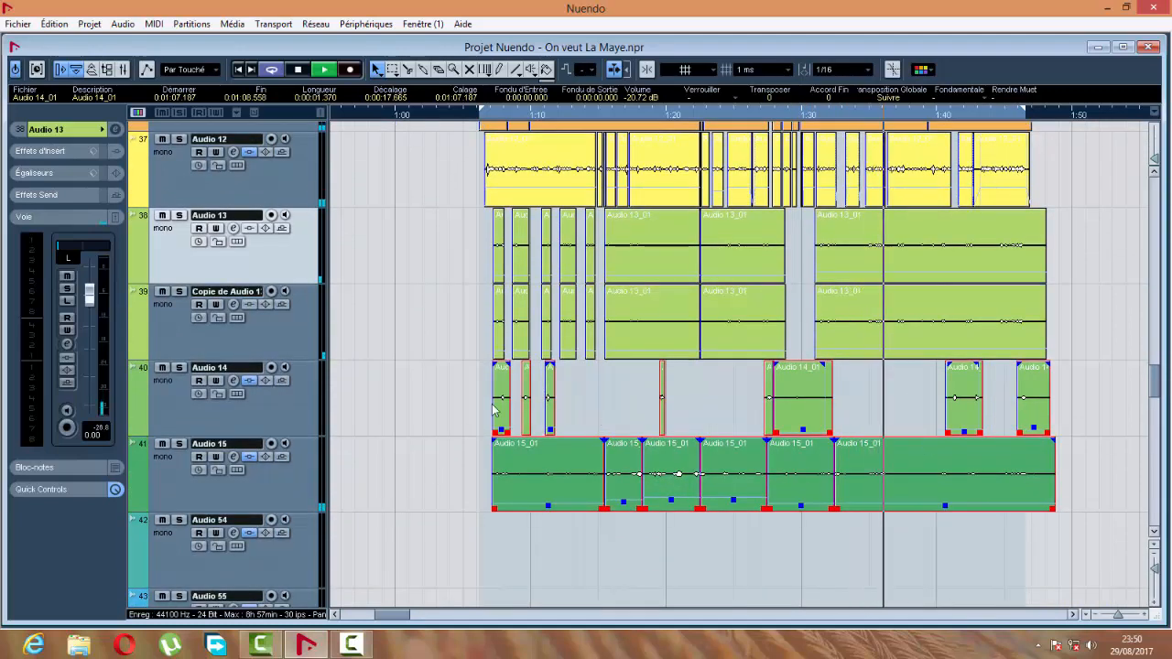
{"action": "scroll", "coordinate": [425, 319], "scroll_direction": "up", "scroll_amount": 4}
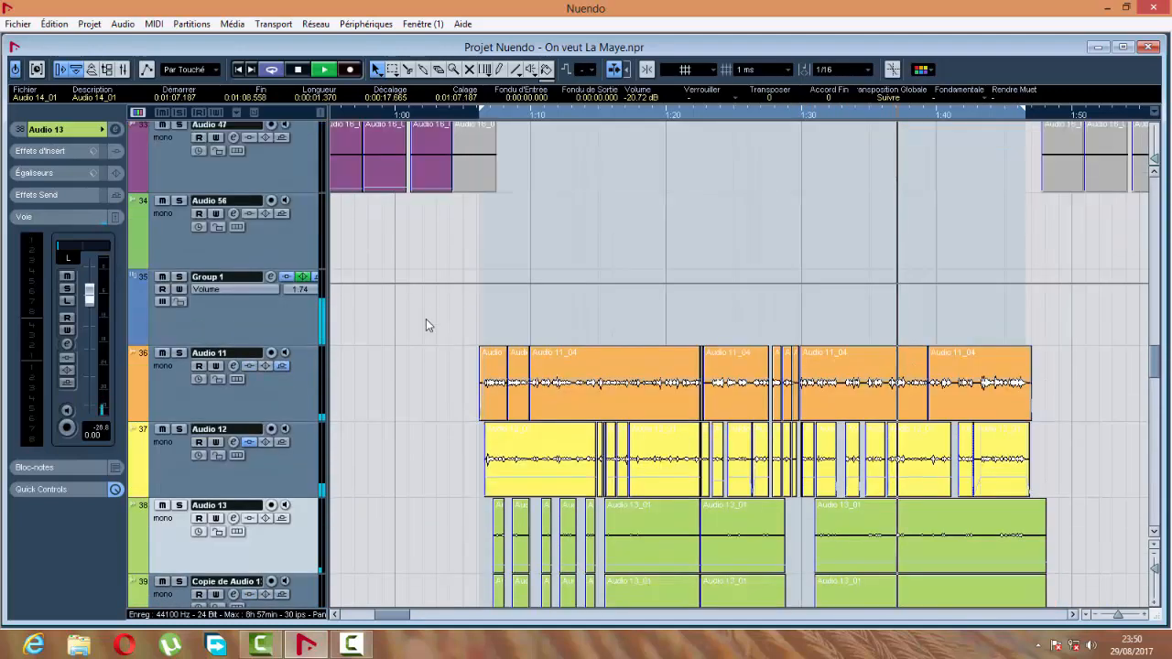
{"action": "left_click", "coordinate": [271, 276]}
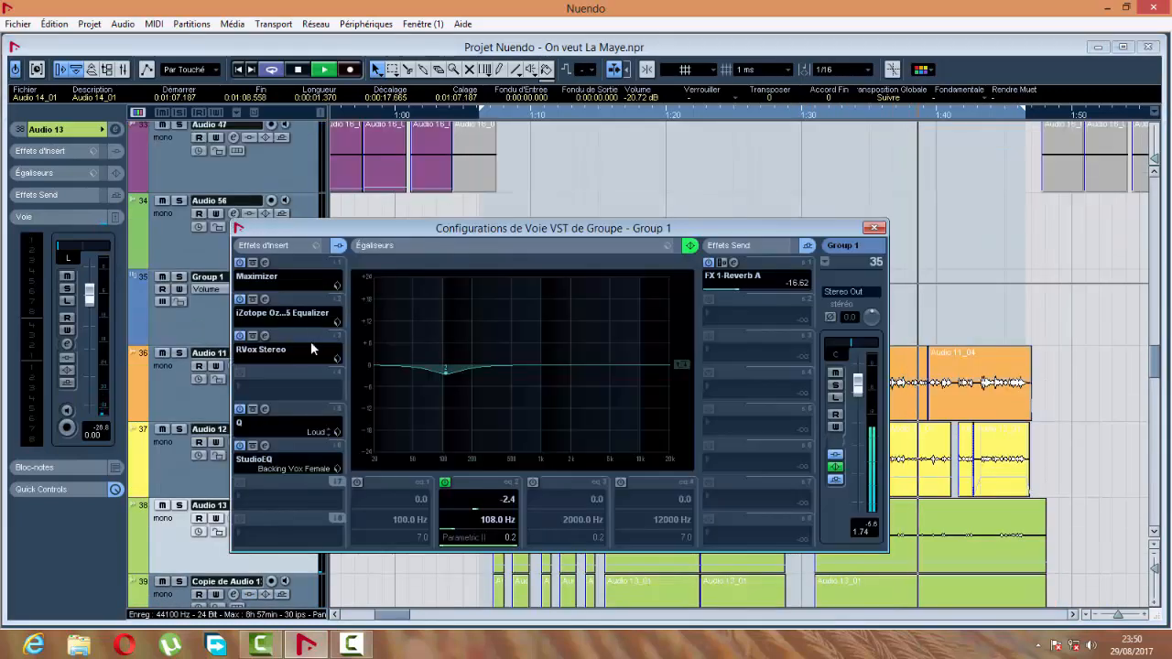
{"action": "left_click", "coordinate": [864, 531]}
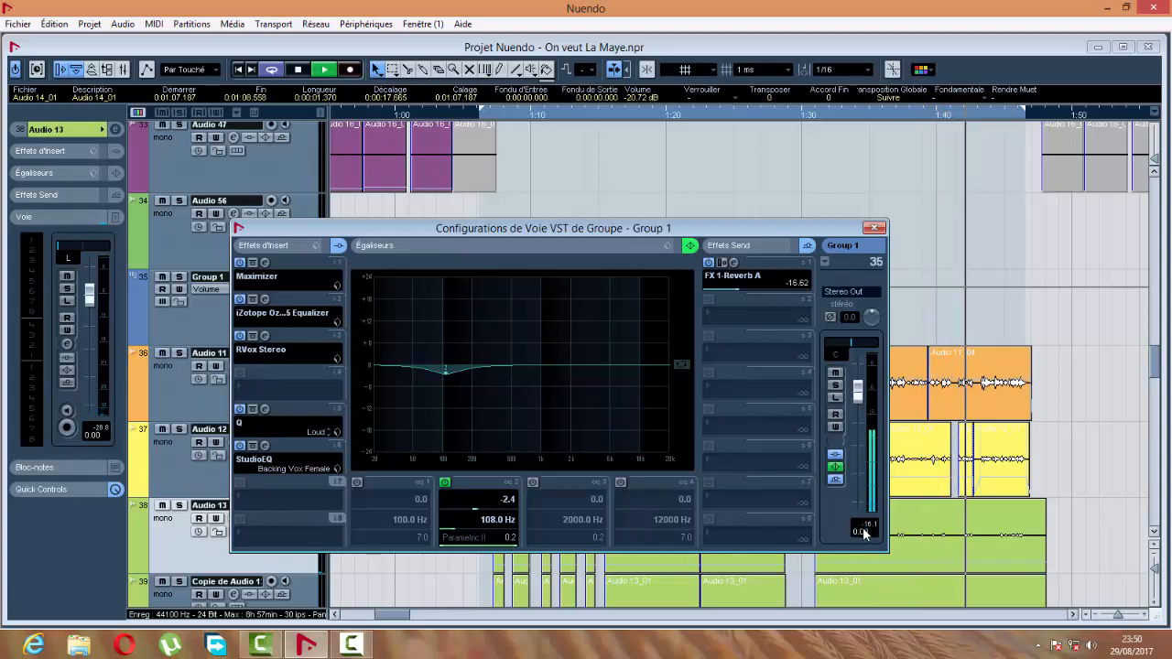
{"action": "left_click", "coordinate": [872, 228]}
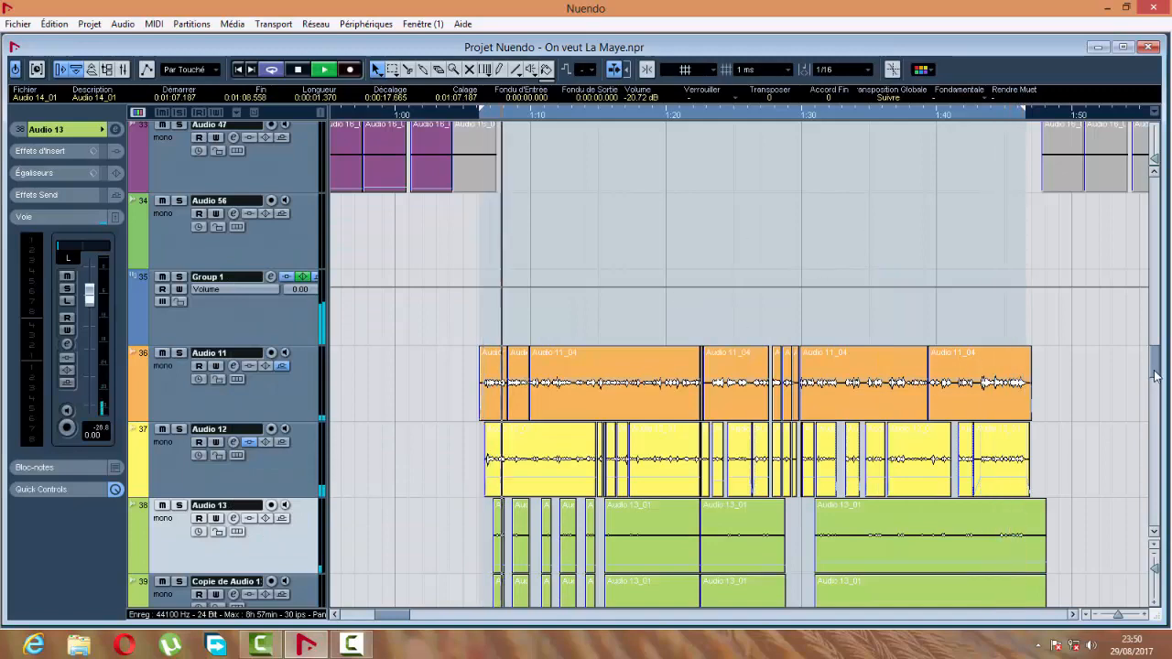
Unmute the effect clips after 1:10 on Audio 63, 60, 49, 50 and 61 with the Mute tool
{"action": "left_click_drag", "start_coordinate": [1155, 375], "coordinate": [1158, 209]}
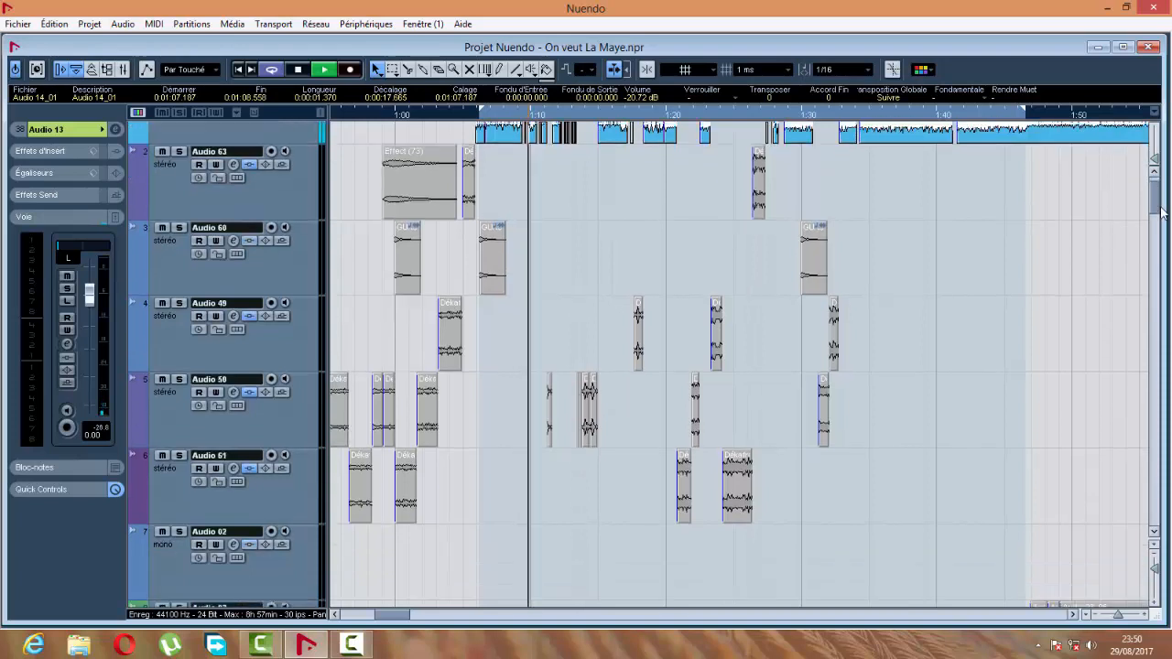
{"action": "left_click", "coordinate": [469, 71]}
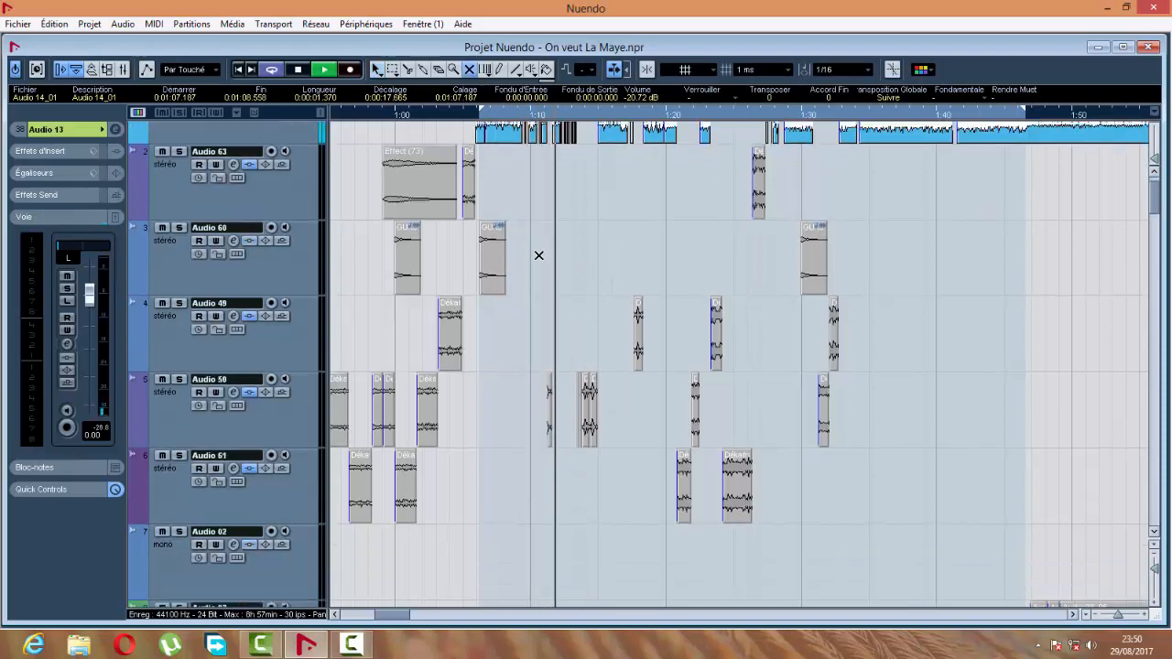
{"action": "left_click_drag", "start_coordinate": [535, 206], "coordinate": [868, 536]}
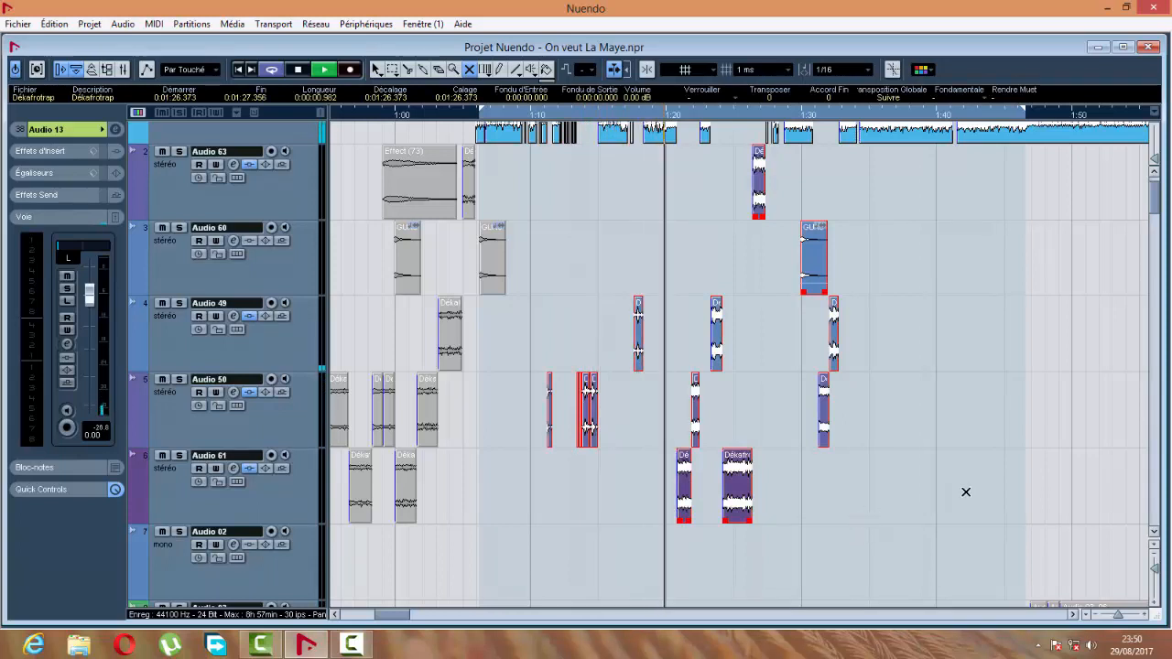
Select the two unmuted Audio 61 clips and check the position and resonance of that track's DualFilter insert
{"action": "key", "text": "h"}
{"action": "key", "text": "h"}
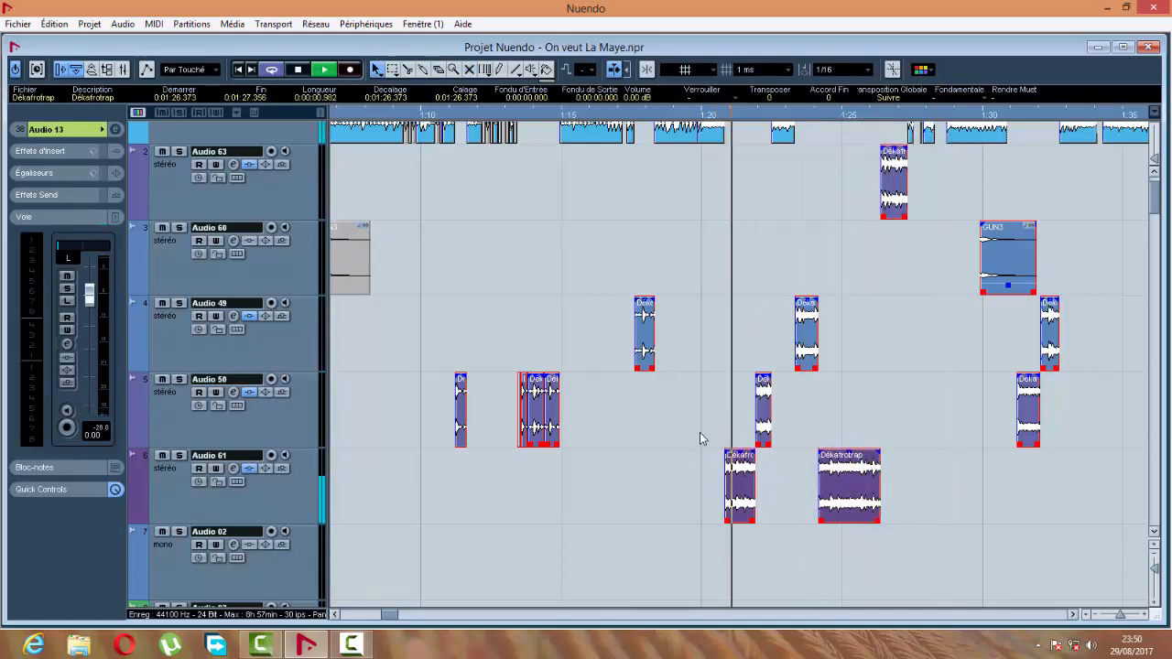
{"action": "left_click", "coordinate": [695, 455]}
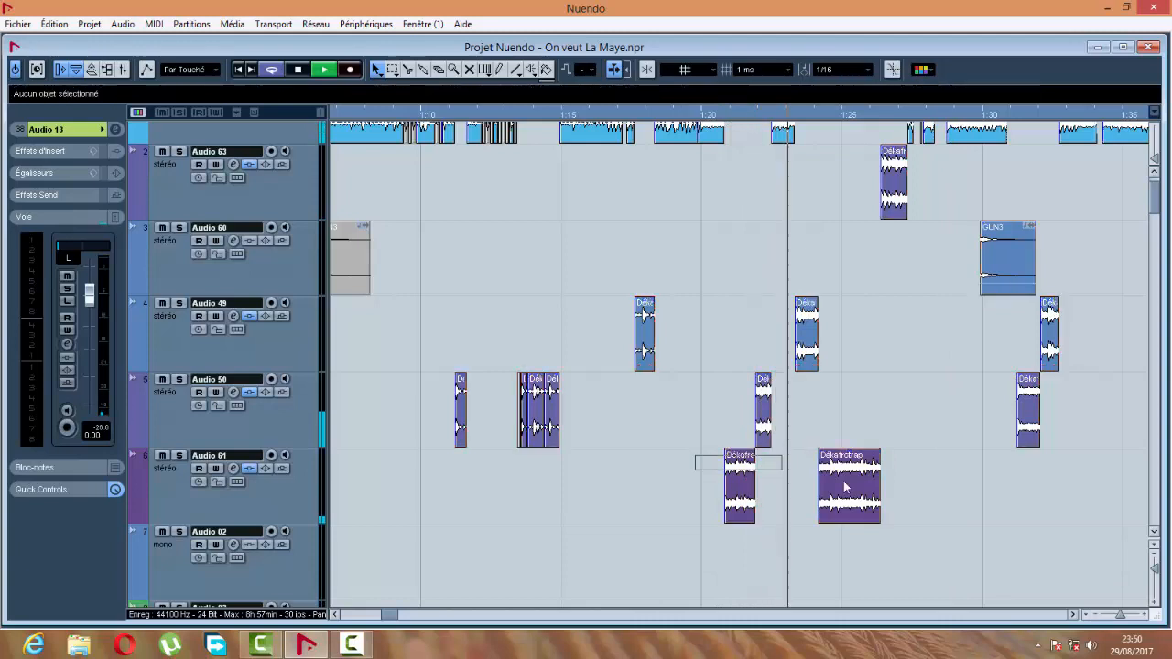
{"action": "left_click_drag", "start_coordinate": [883, 497], "coordinate": [860, 497]}
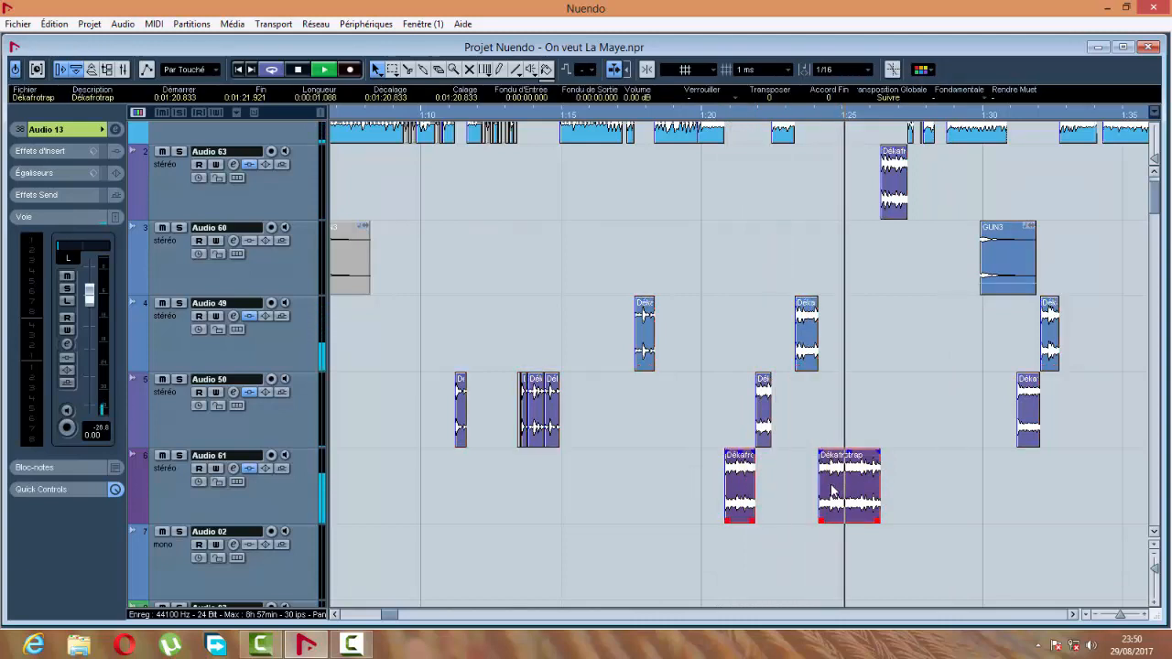
{"action": "left_click", "coordinate": [235, 469]}
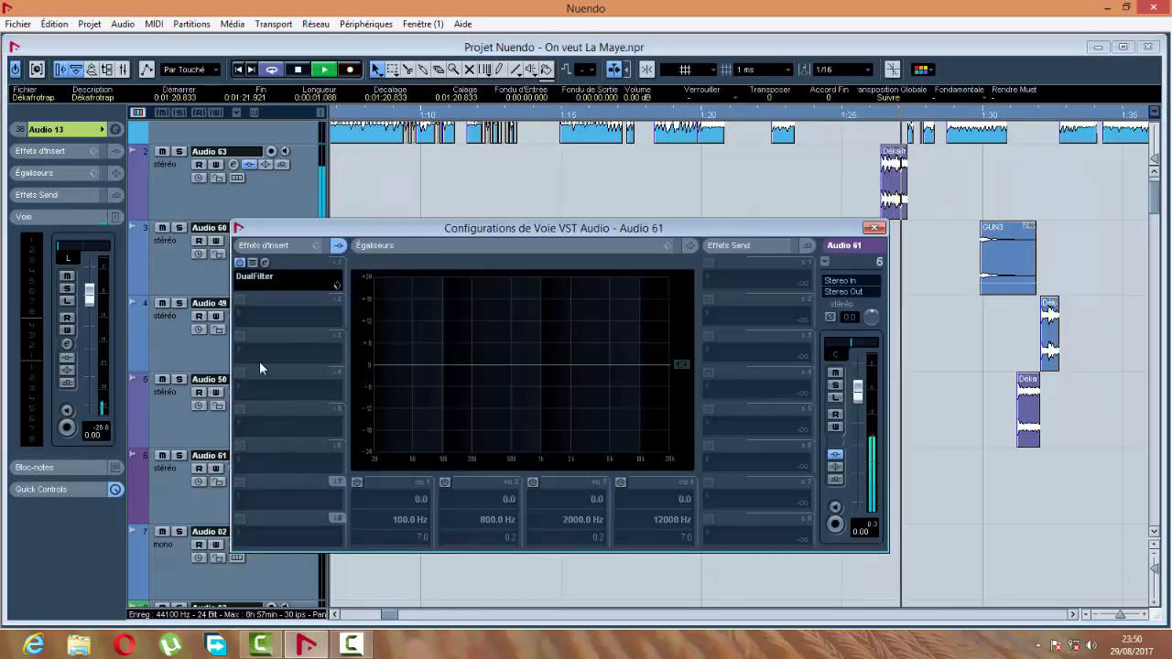
{"action": "left_click", "coordinate": [337, 284]}
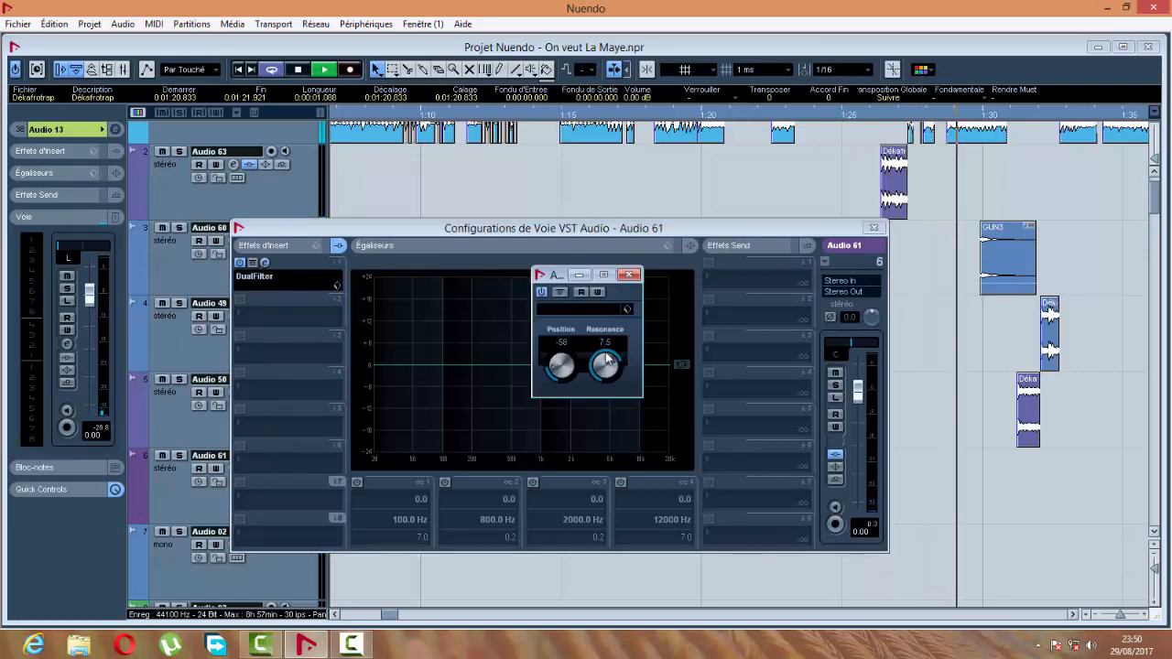
{"action": "left_click", "coordinate": [873, 227]}
{"action": "key", "text": "space"}
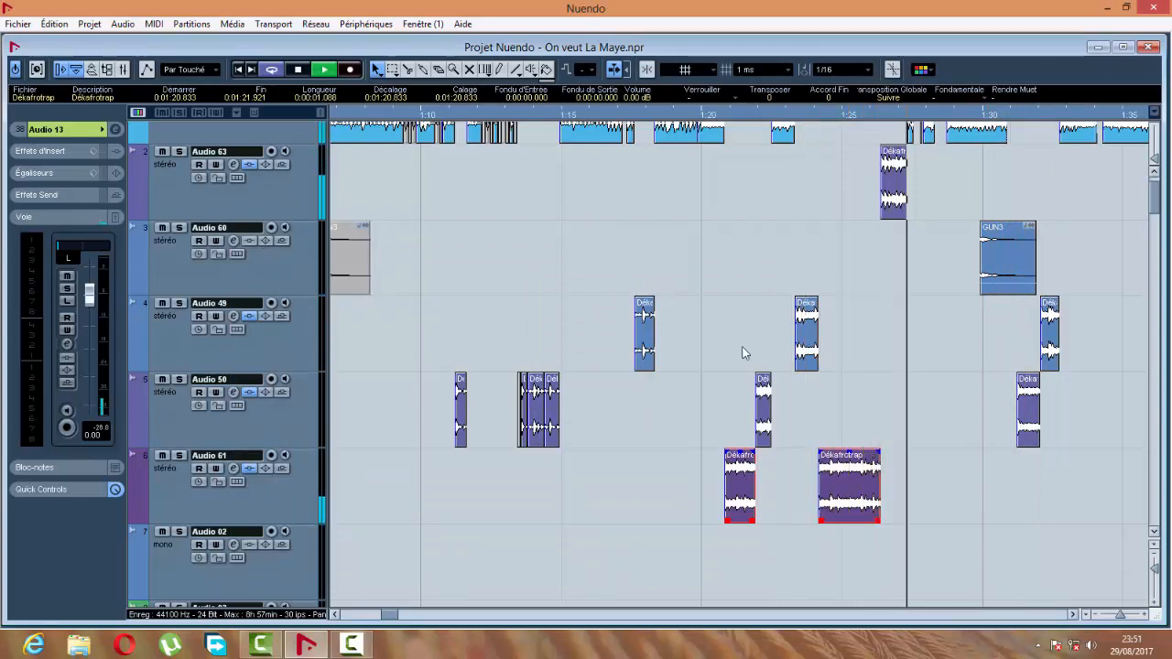
Select all vocal clips on the Audio 11 to Audio 15 tracks, including the copy of Audio 13
{"action": "key", "text": "g"}
{"action": "key", "text": "g"}
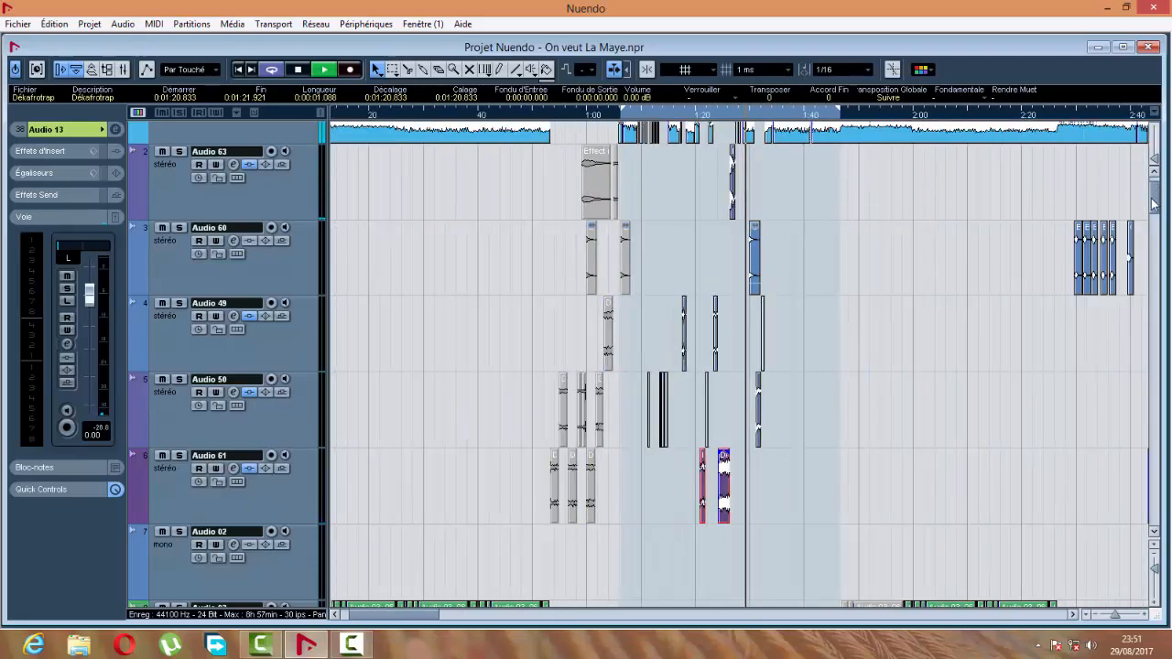
{"action": "left_click_drag", "start_coordinate": [1153, 204], "coordinate": [1168, 384]}
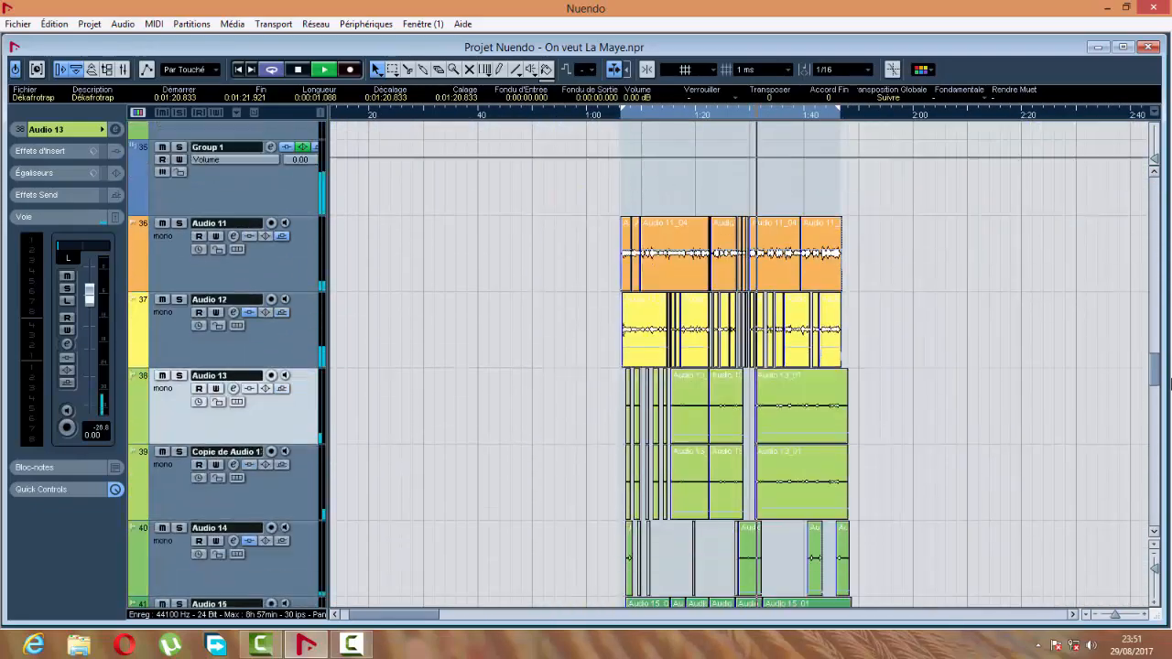
{"action": "scroll", "coordinate": [1155, 375], "scroll_direction": "up", "scroll_amount": 1}
{"action": "left_click_drag", "start_coordinate": [560, 278], "coordinate": [707, 487]}
{"action": "scroll", "coordinate": [733, 366], "scroll_direction": "down", "scroll_amount": 3}
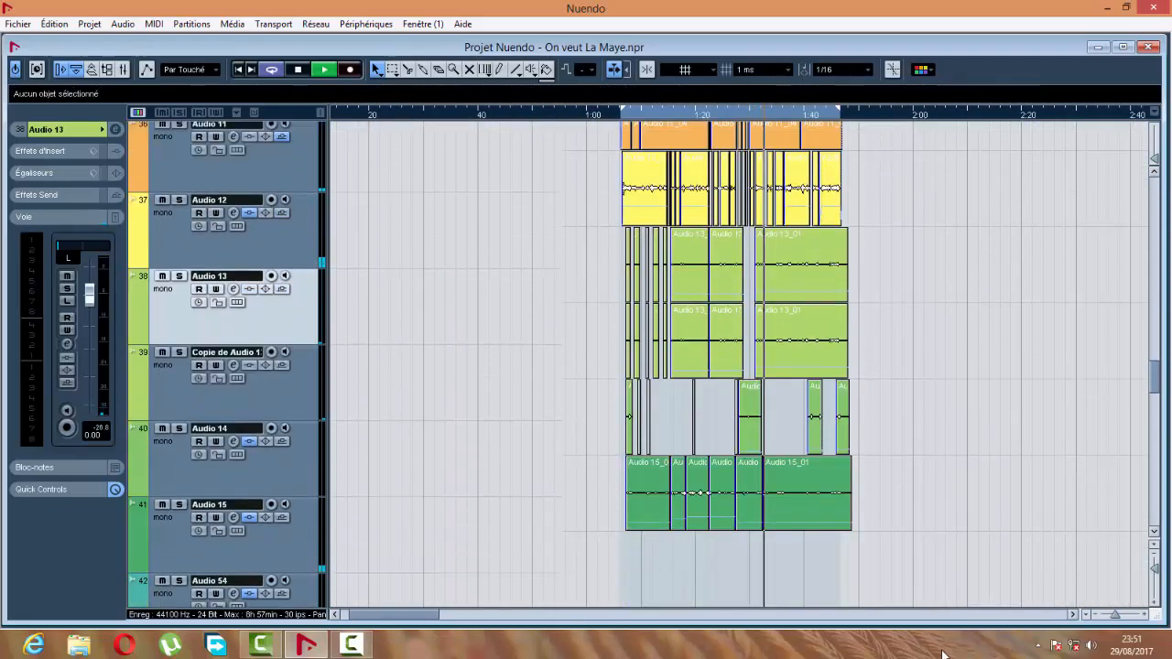
{"action": "left_click_drag", "start_coordinate": [560, 483], "coordinate": [857, 308]}
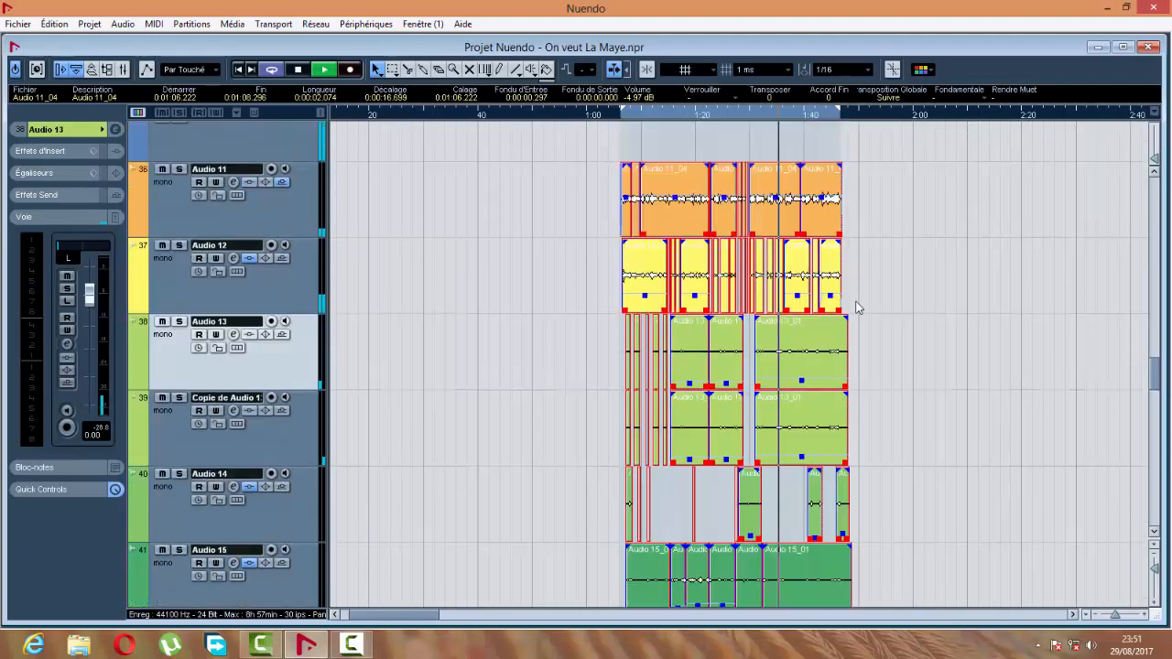
Reorder the Group 1 inserts by moving Q to slot 4 and StudioEQ to slot 5
{"action": "scroll", "coordinate": [339, 254], "scroll_direction": "up", "scroll_amount": 1}
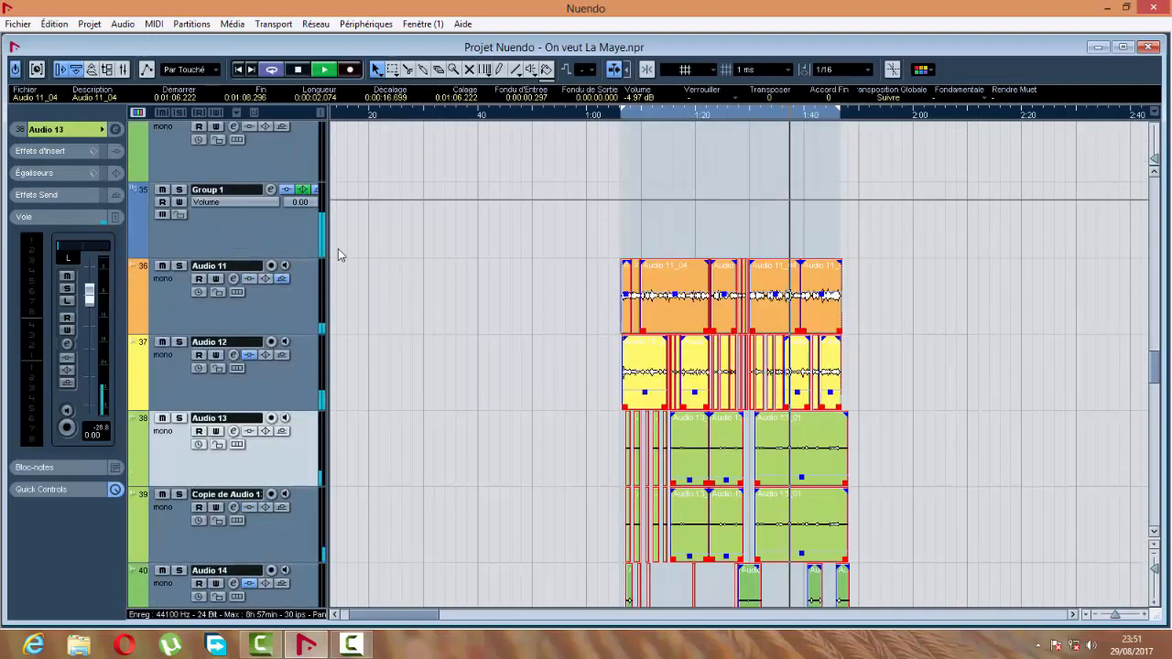
{"action": "left_click", "coordinate": [283, 243]}
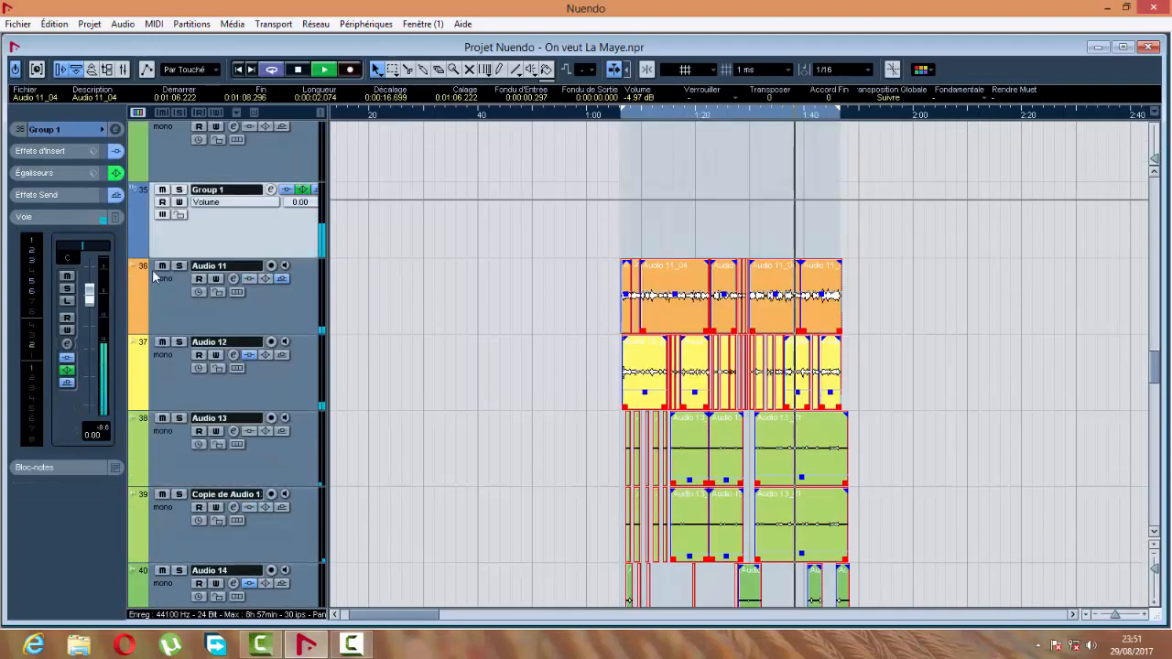
{"action": "left_click", "coordinate": [77, 134]}
{"action": "left_click", "coordinate": [77, 134]}
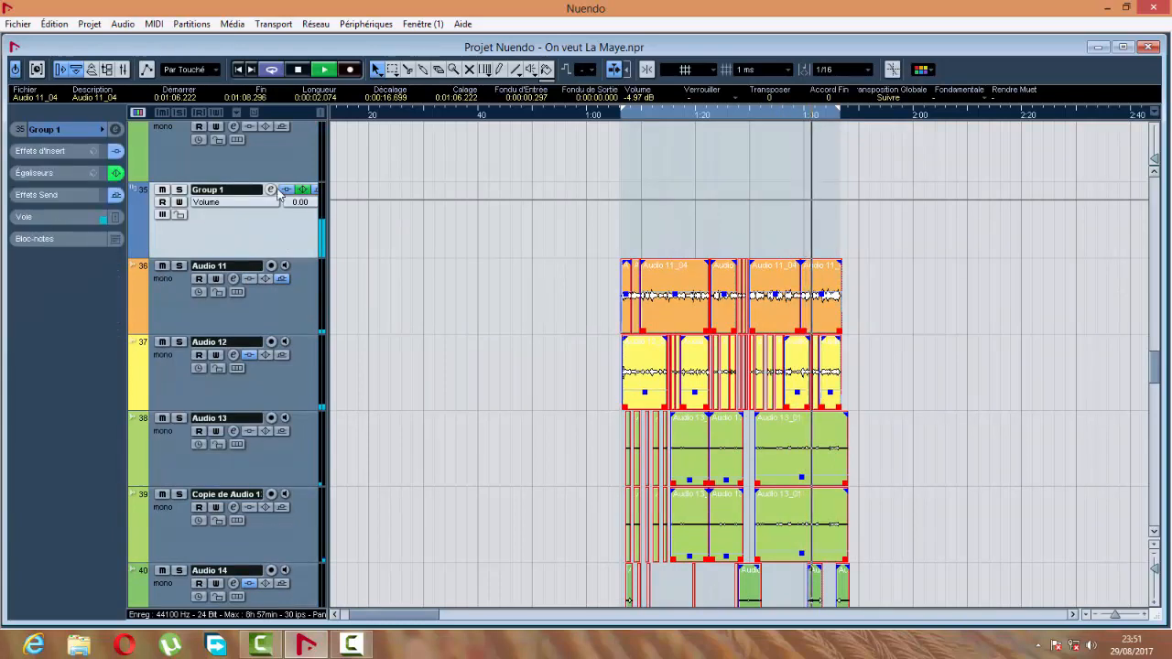
{"action": "left_click", "coordinate": [270, 189]}
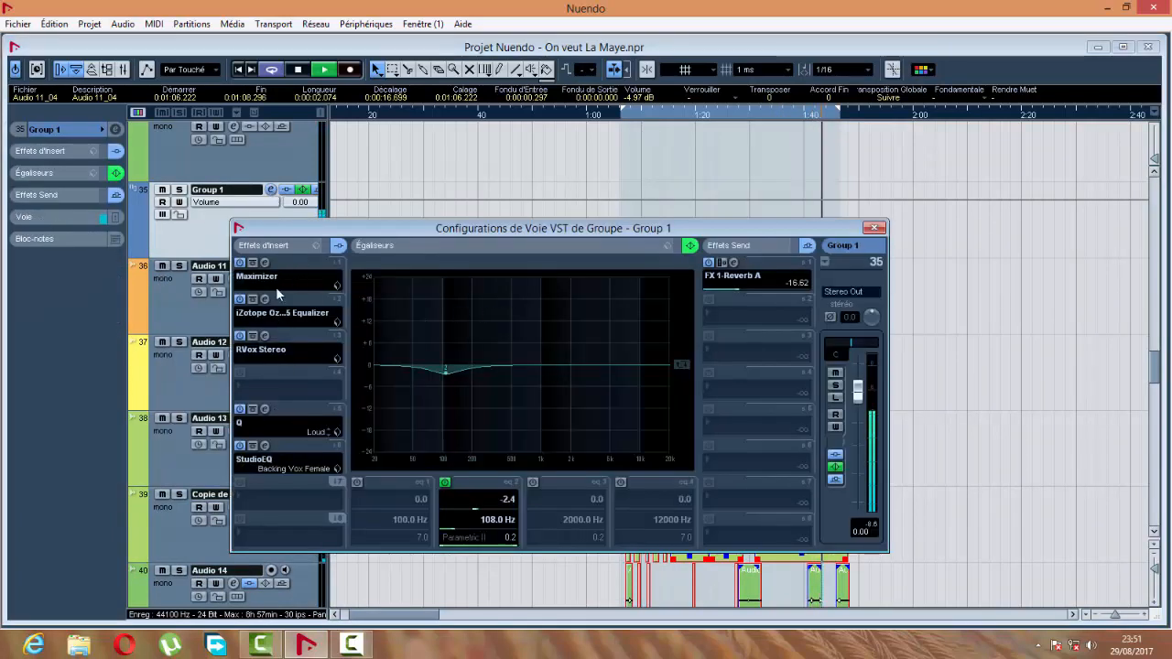
{"action": "left_click_drag", "start_coordinate": [337, 385], "coordinate": [337, 377]}
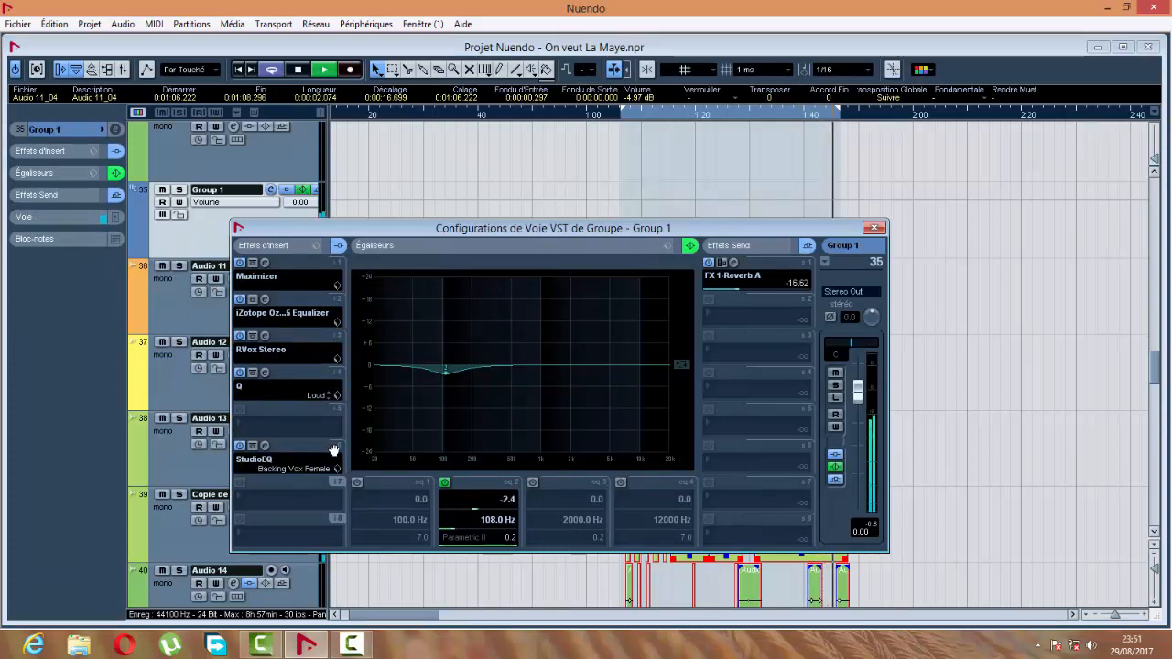
{"action": "left_click_drag", "start_coordinate": [337, 444], "coordinate": [332, 423]}
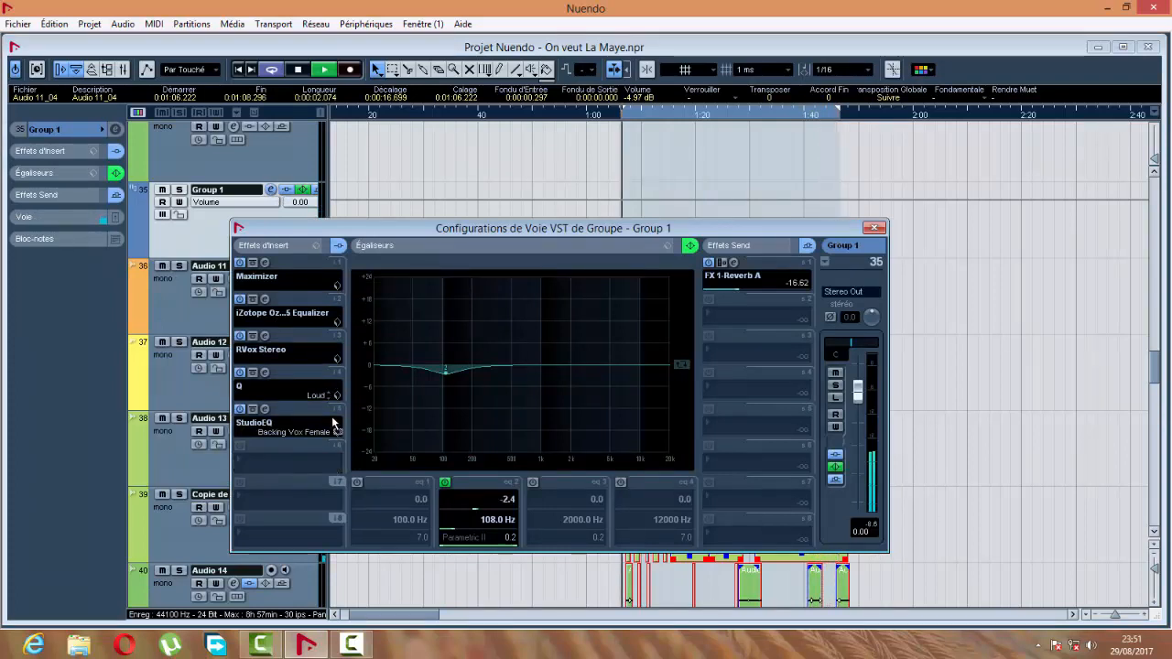
{"action": "left_click", "coordinate": [874, 228]}
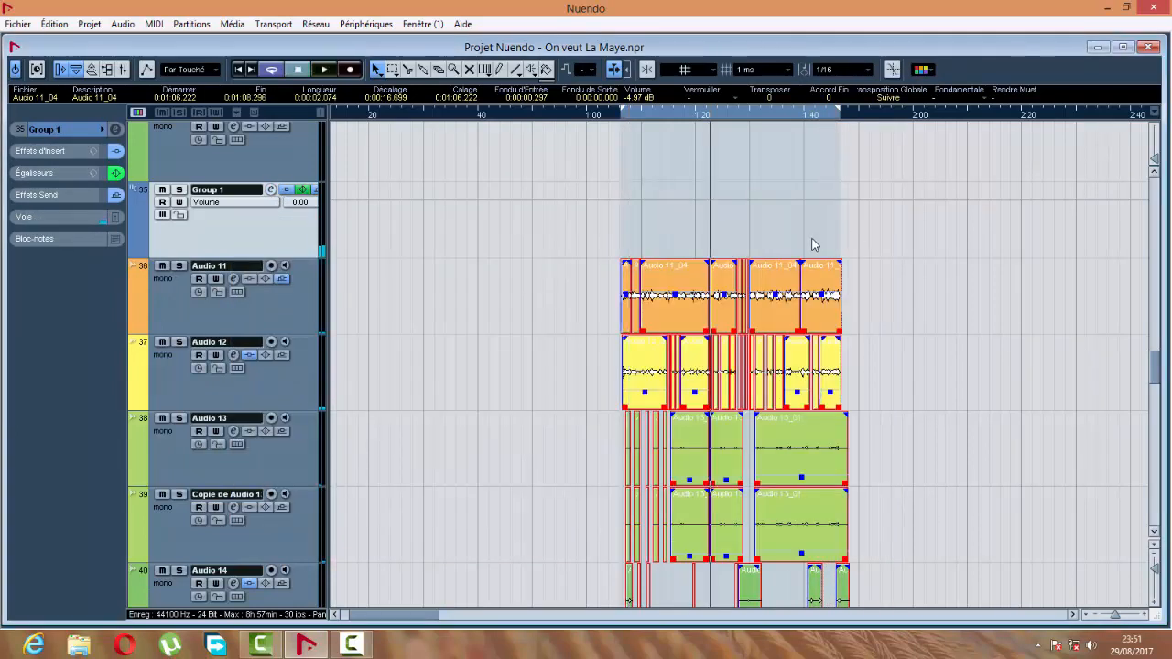